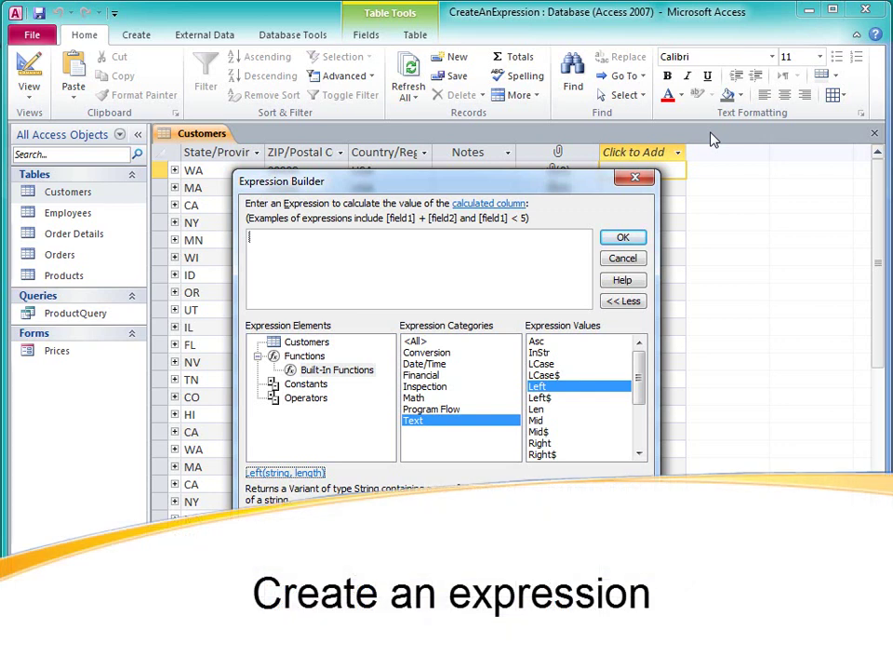
# Step: Build [Last Name] & ", " & f in the Expression Builder from Customers fields and string operators
pyautogui.click(319, 343)
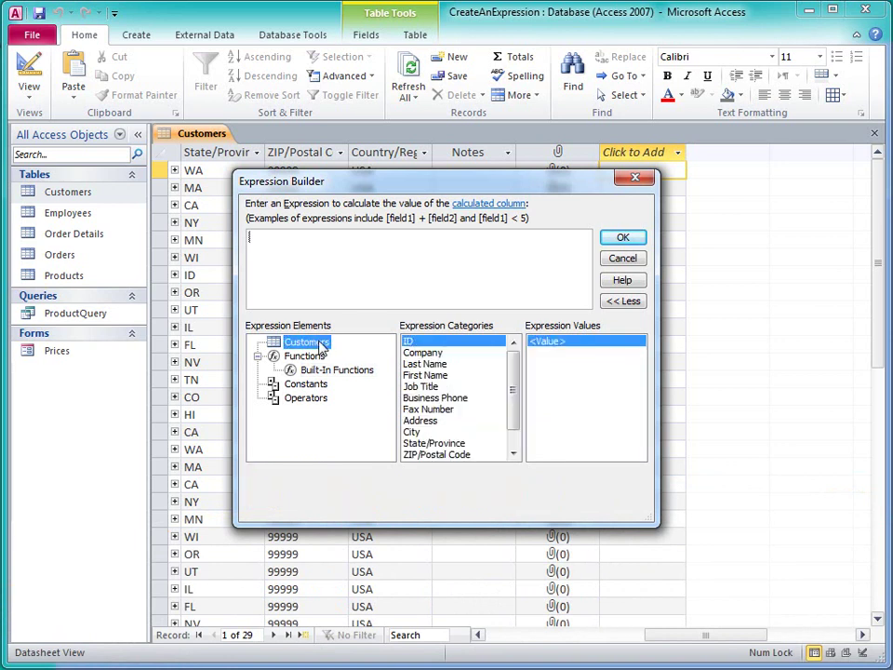
pyautogui.doubleClick(430, 365)
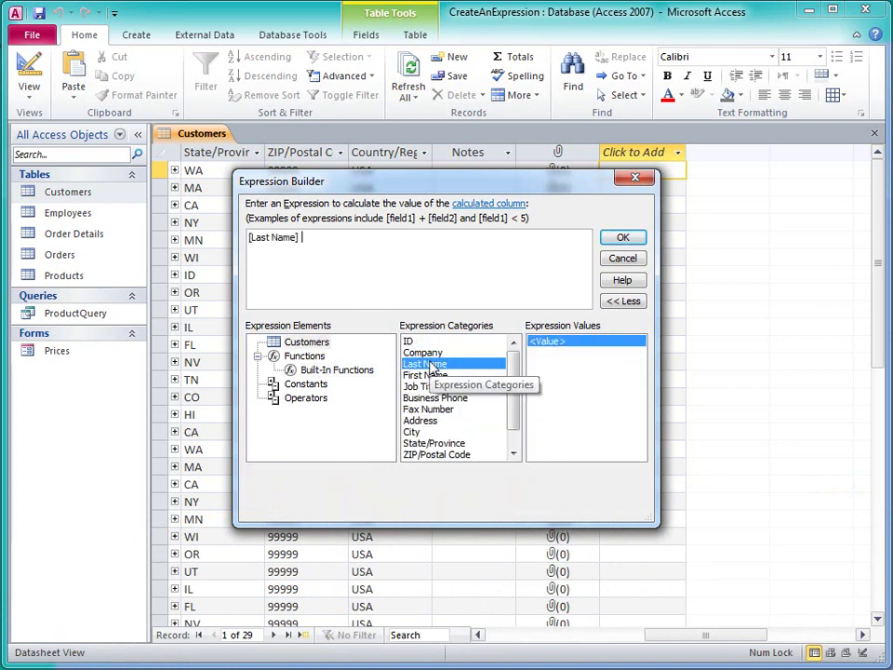
pyautogui.click(321, 400)
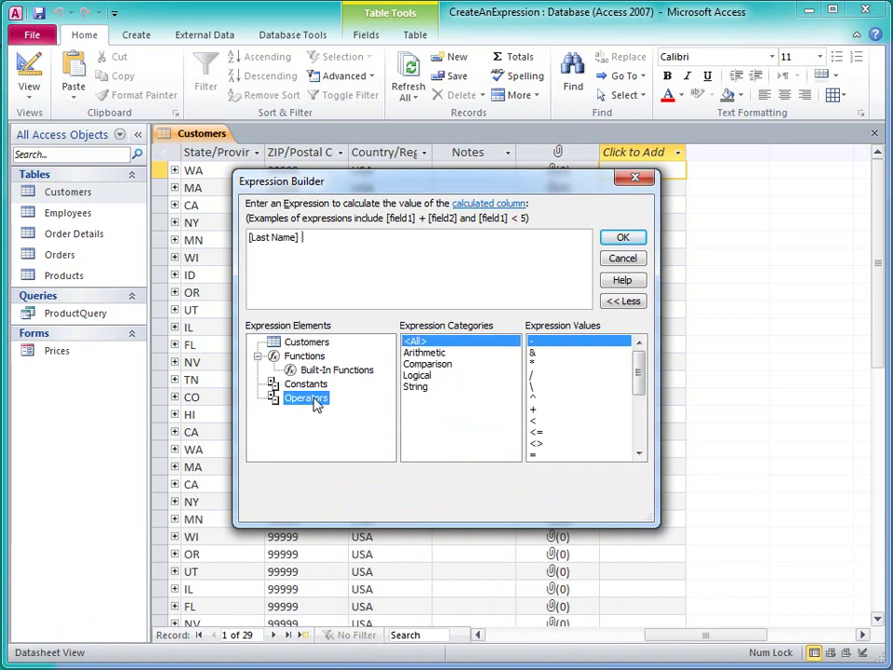
pyautogui.click(416, 386)
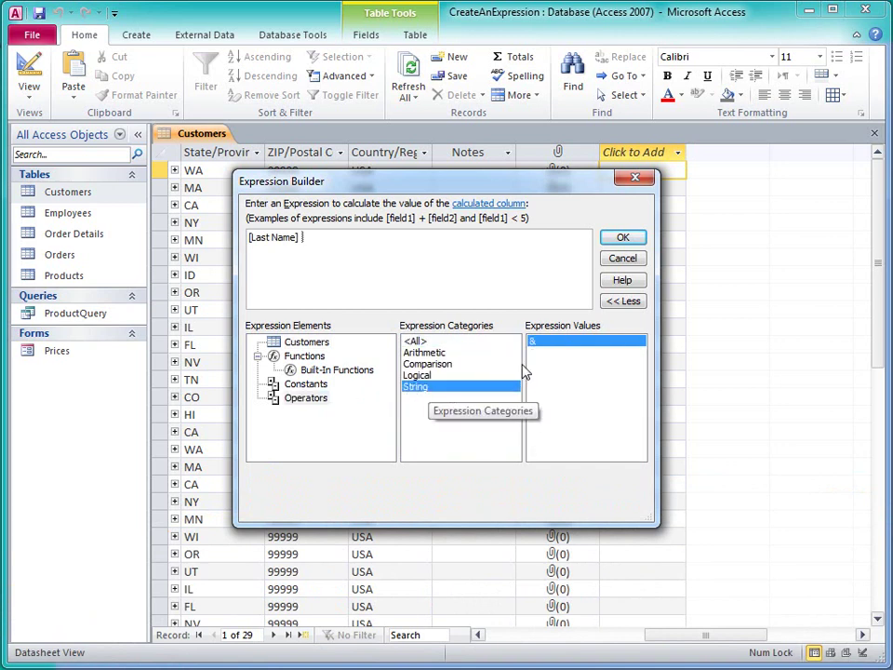
pyautogui.doubleClick(554, 344)
pyautogui.write('", "')
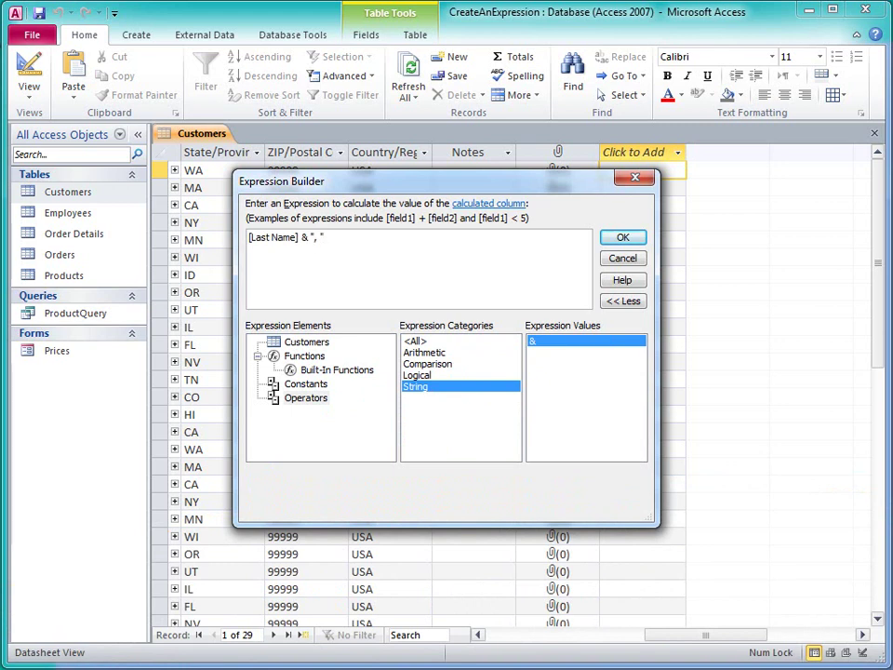
pyautogui.write(' & f')
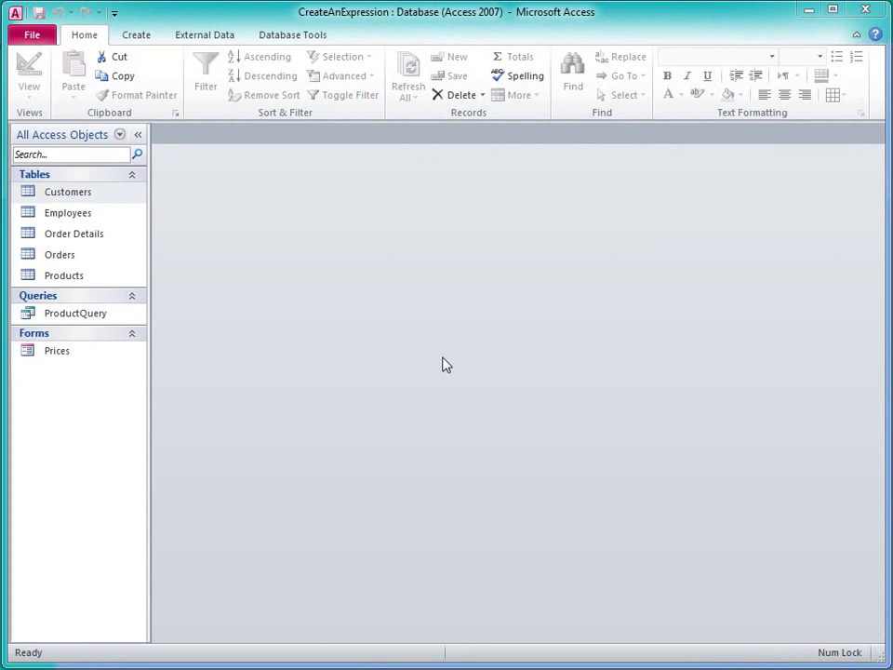
# Step: Open the Customers table, scroll right, and reach the Calculated Field types for a new column
pyautogui.doubleClick(114, 197)
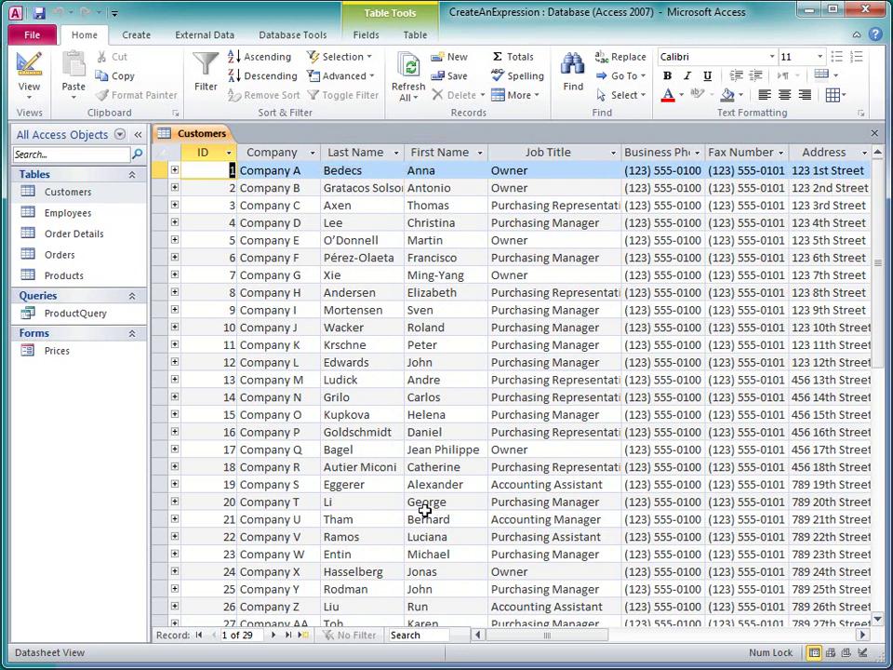
pyautogui.moveTo(541, 636); pyautogui.dragTo(692, 642)
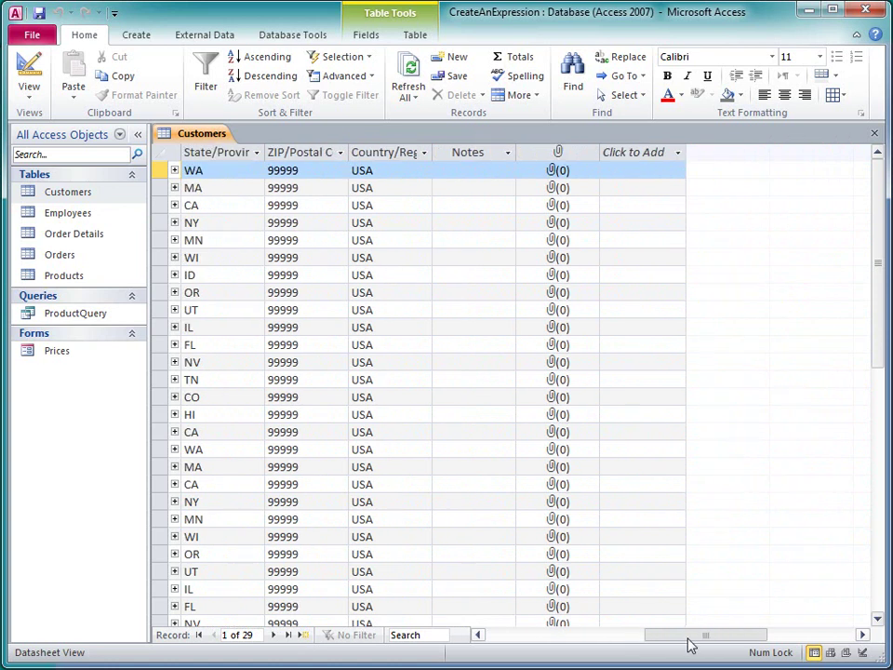
pyautogui.click(679, 152)
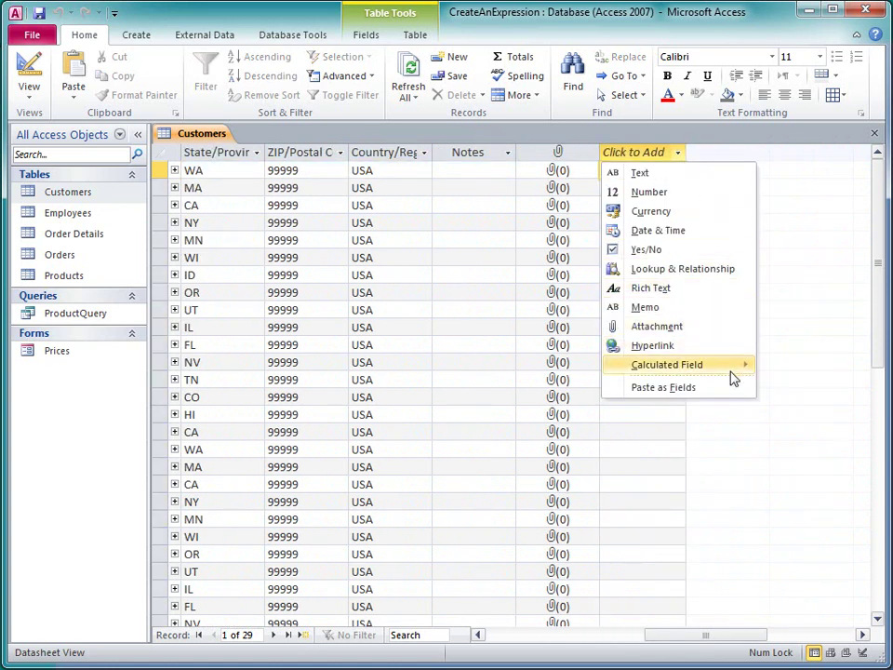
pyautogui.moveTo(732, 370)
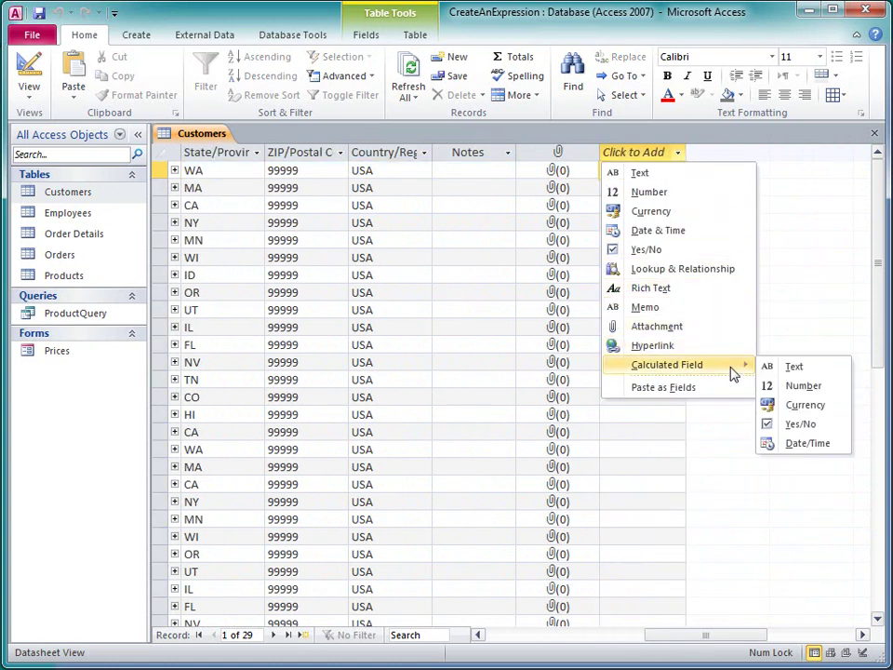
# Step: Create a calculated Text column and read the help for the Built-In Text function Left
pyautogui.click(818, 373)
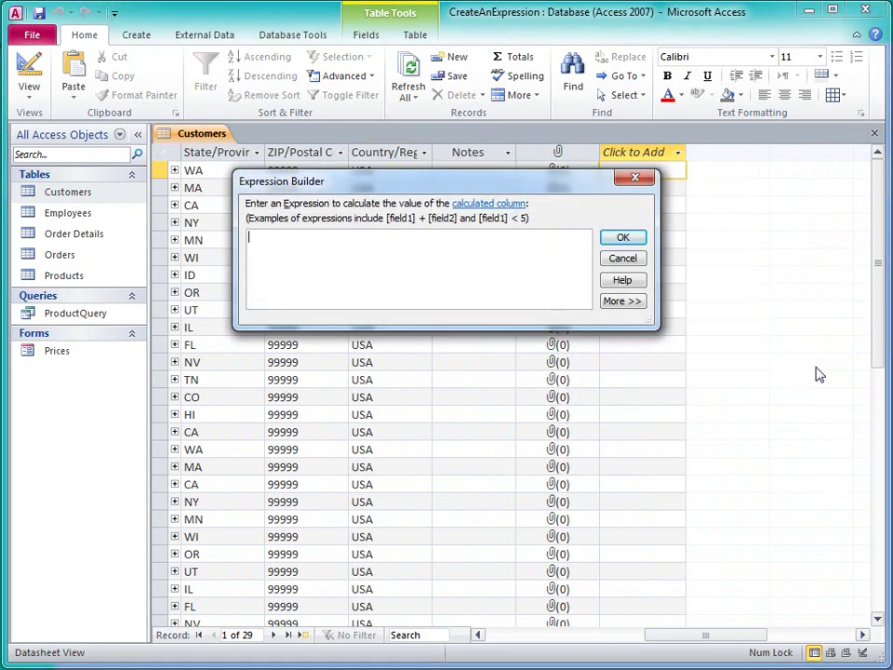
pyautogui.click(629, 305)
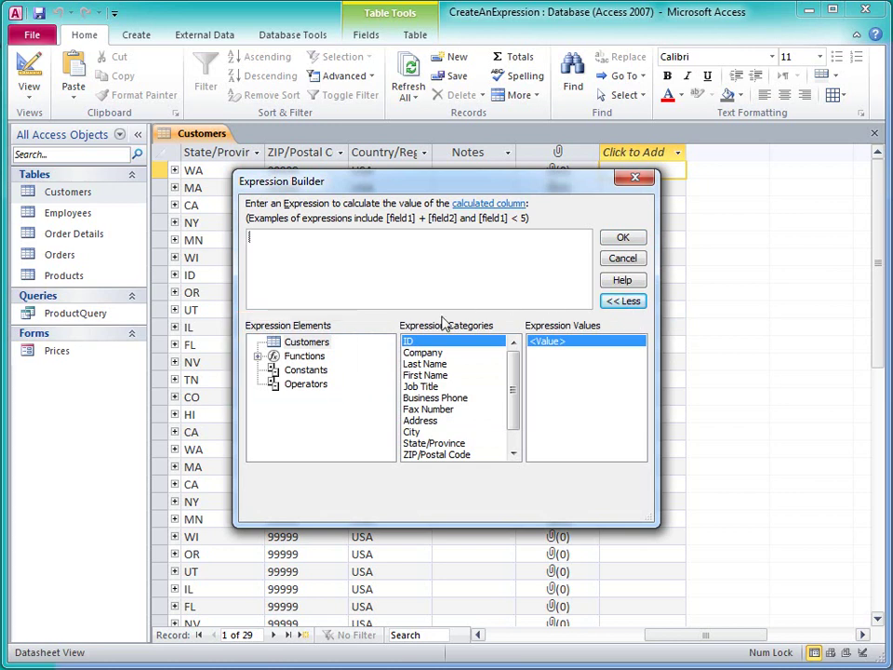
pyautogui.click(257, 357)
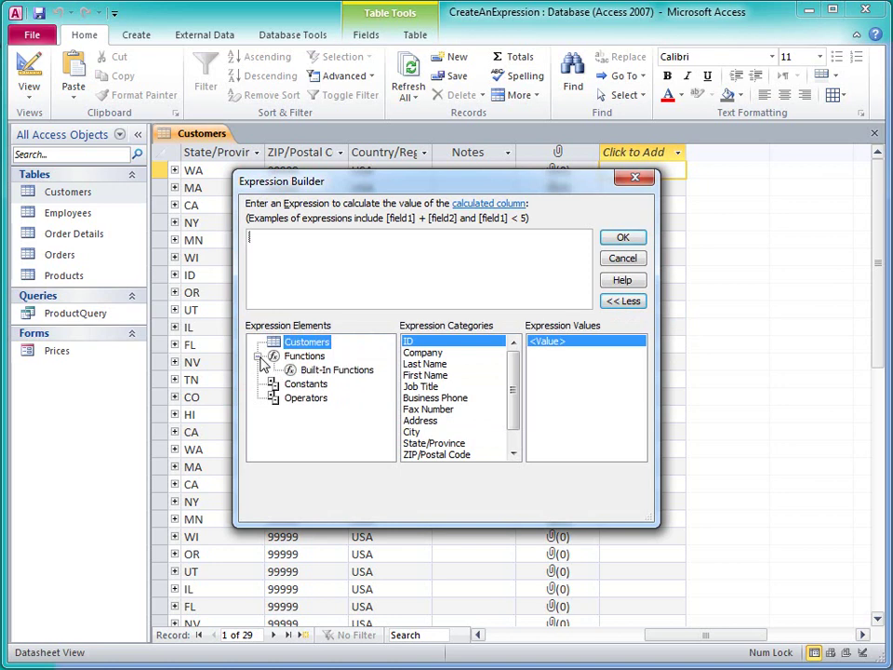
pyautogui.click(317, 370)
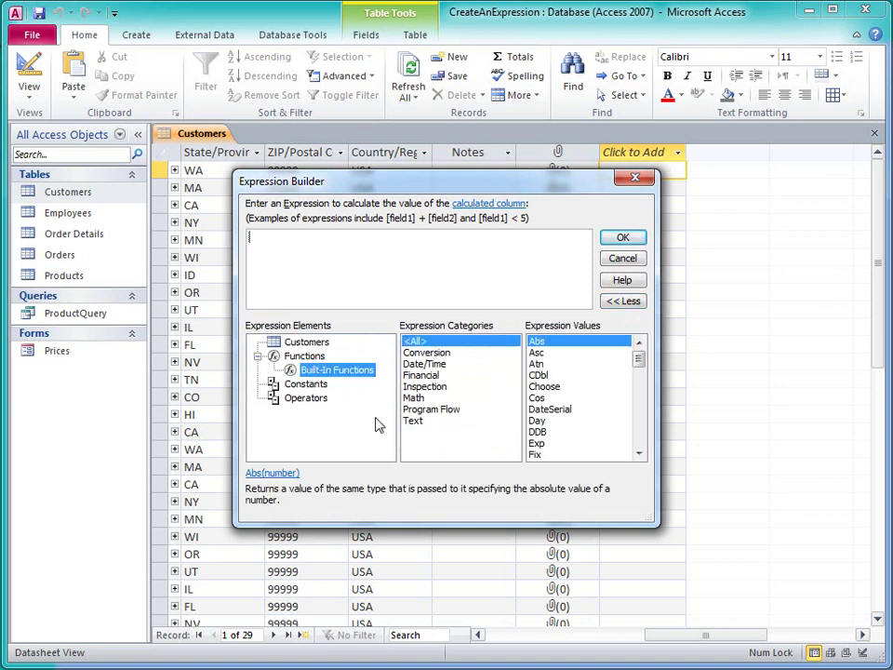
pyautogui.click(414, 423)
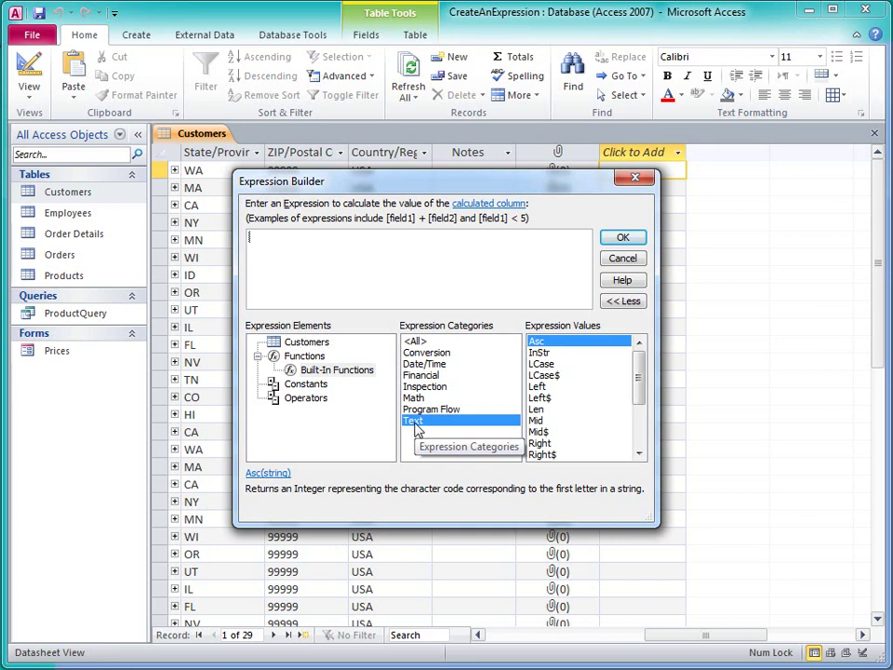
pyautogui.click(540, 387)
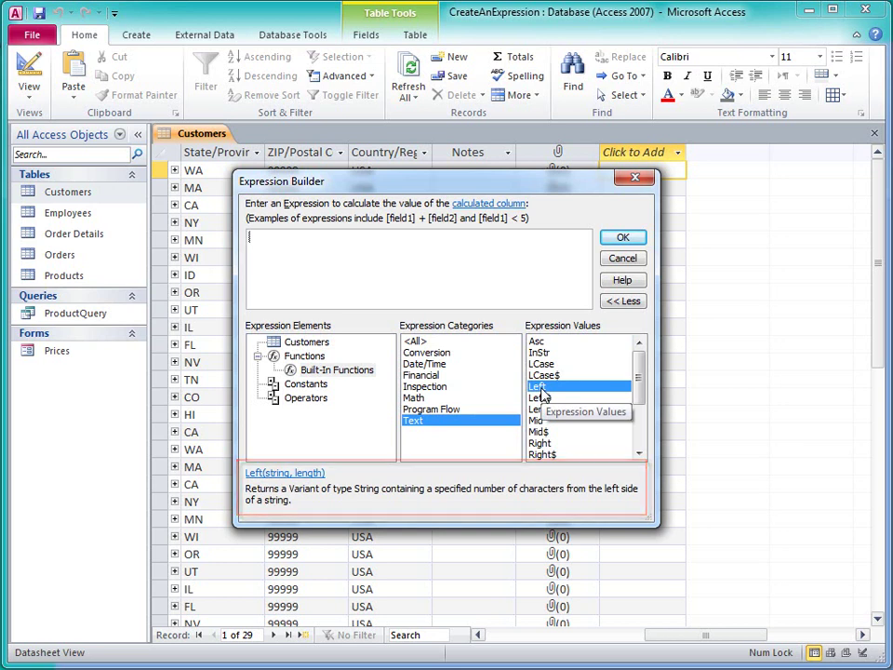
pyautogui.click(311, 475)
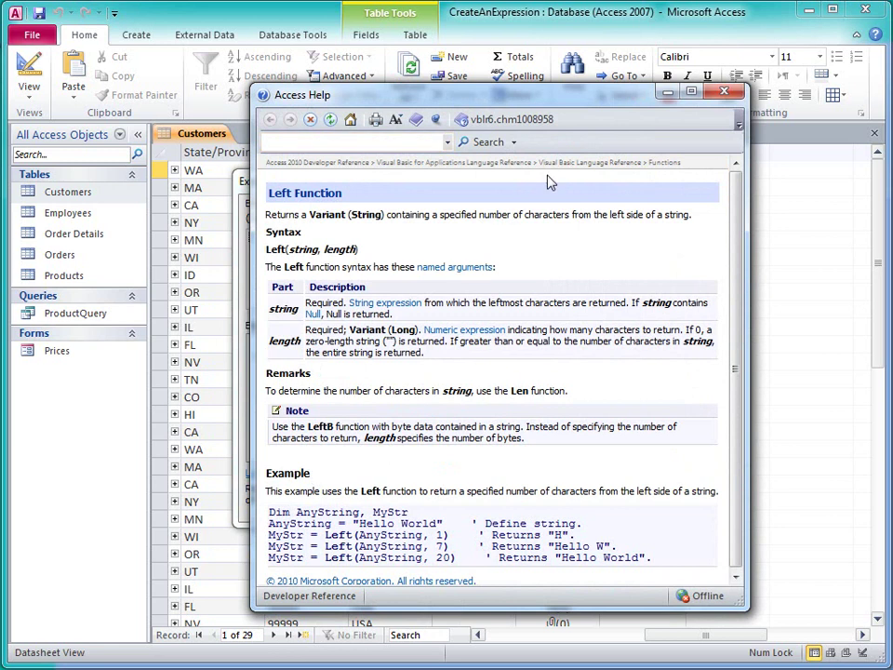
pyautogui.click(724, 91)
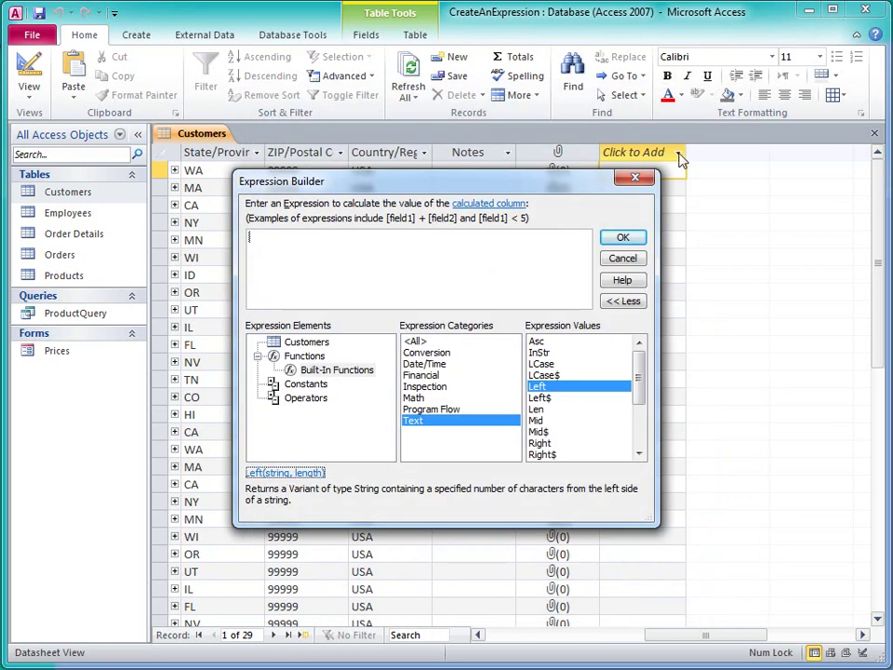
# Step: Insert Last Name and the & operator, then type ", " & f into the expression
pyautogui.click(320, 343)
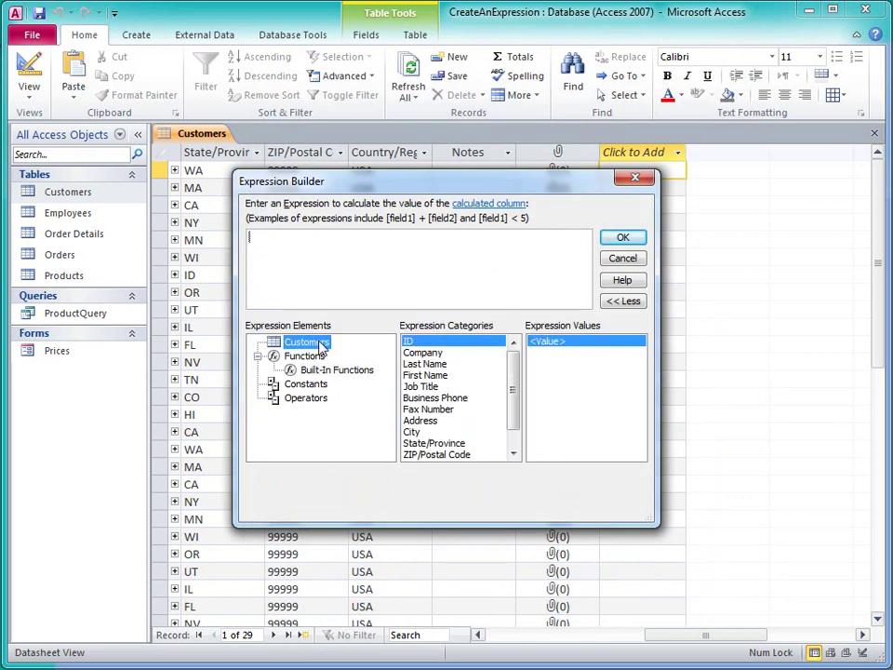
pyautogui.doubleClick(434, 365)
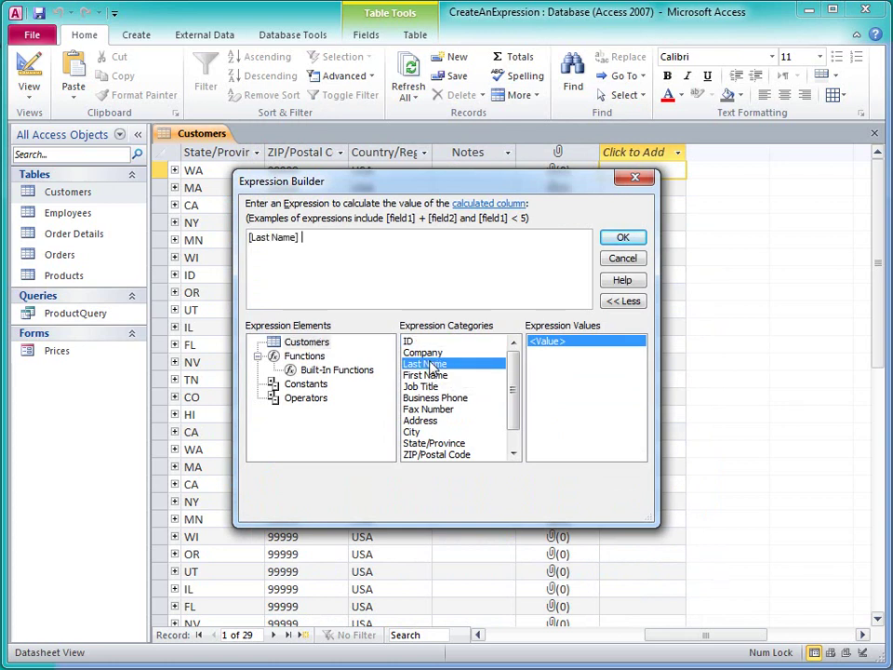
pyautogui.click(315, 400)
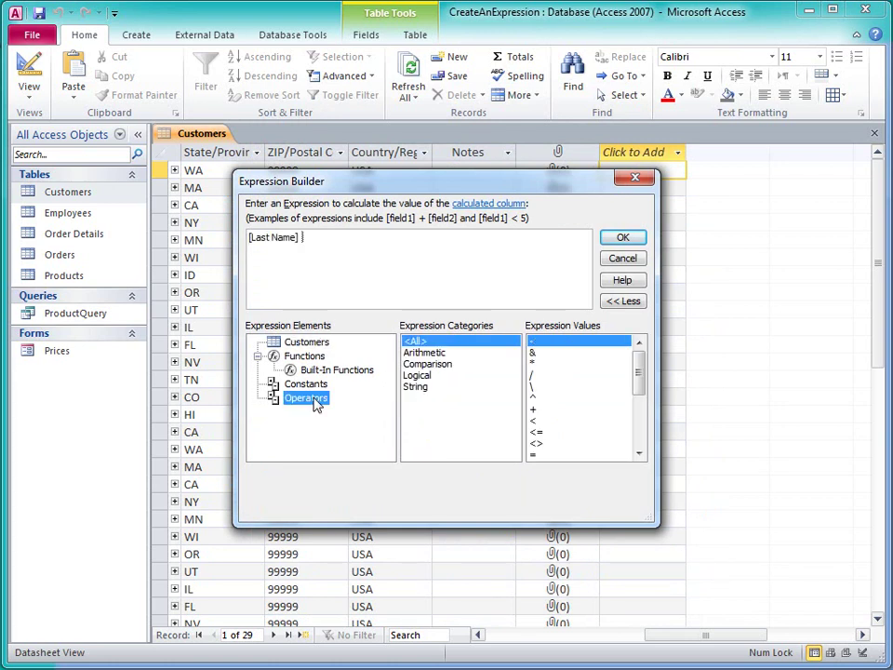
pyautogui.click(416, 387)
pyautogui.doubleClick(552, 343)
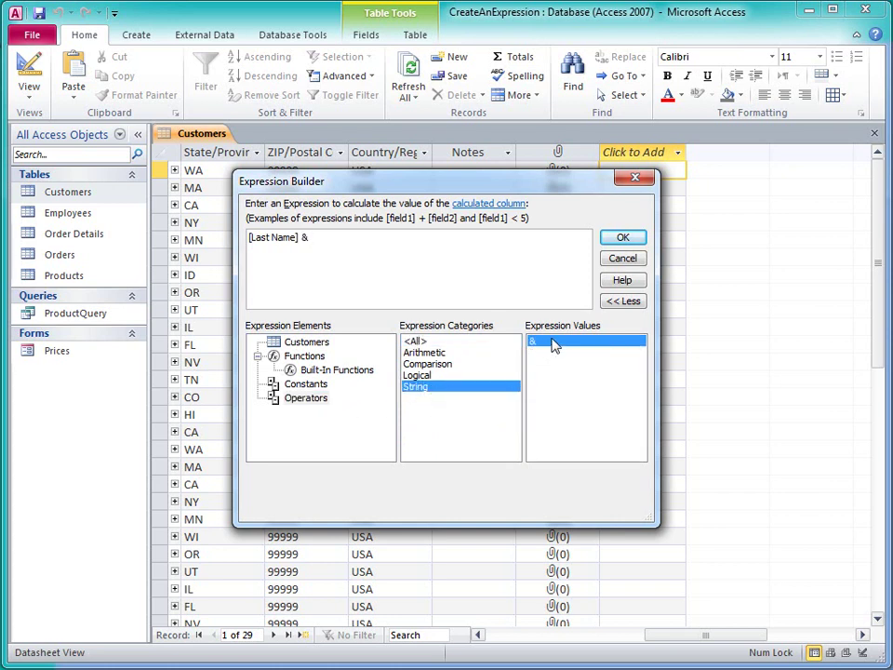
pyautogui.write('", " &')
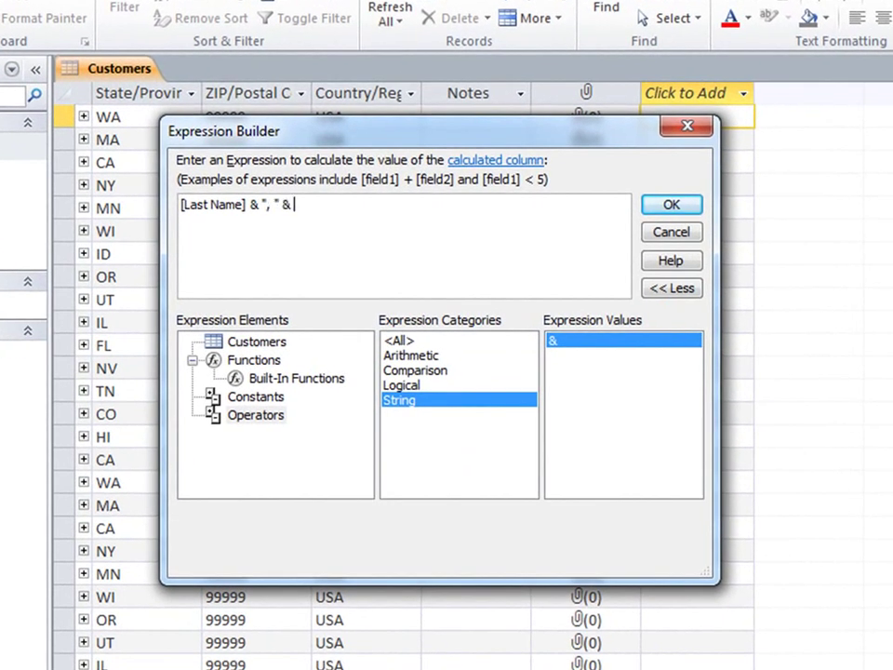
pyautogui.write(' f')
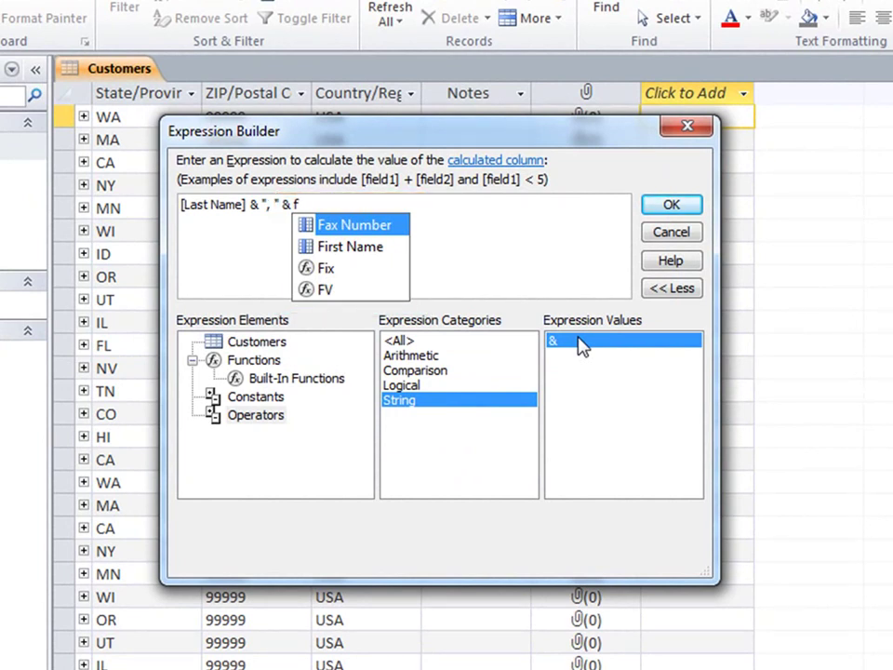
# Step: Complete the expression with First Name from the autocomplete suggestions
pyautogui.click(362, 268)
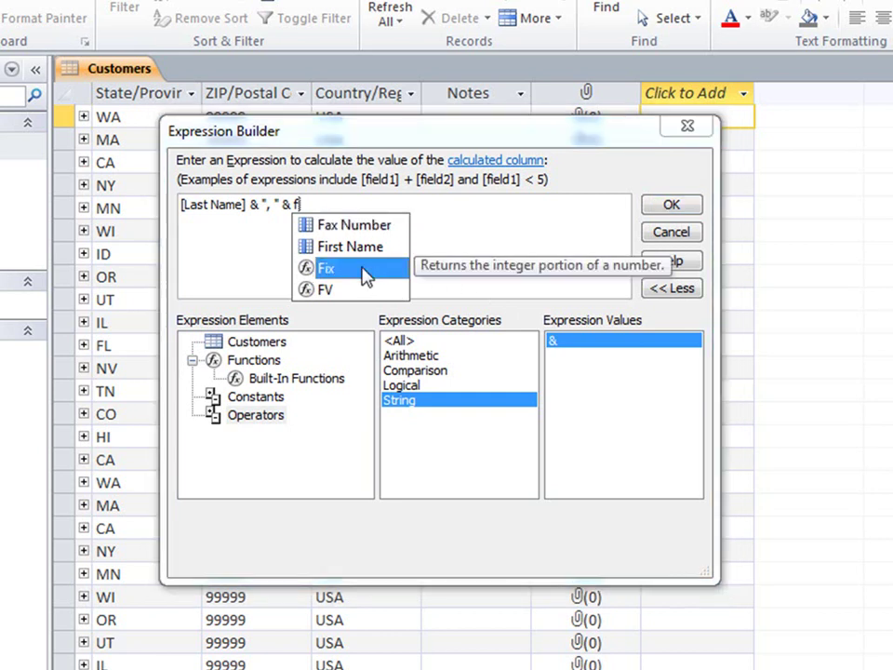
pyautogui.click(358, 294)
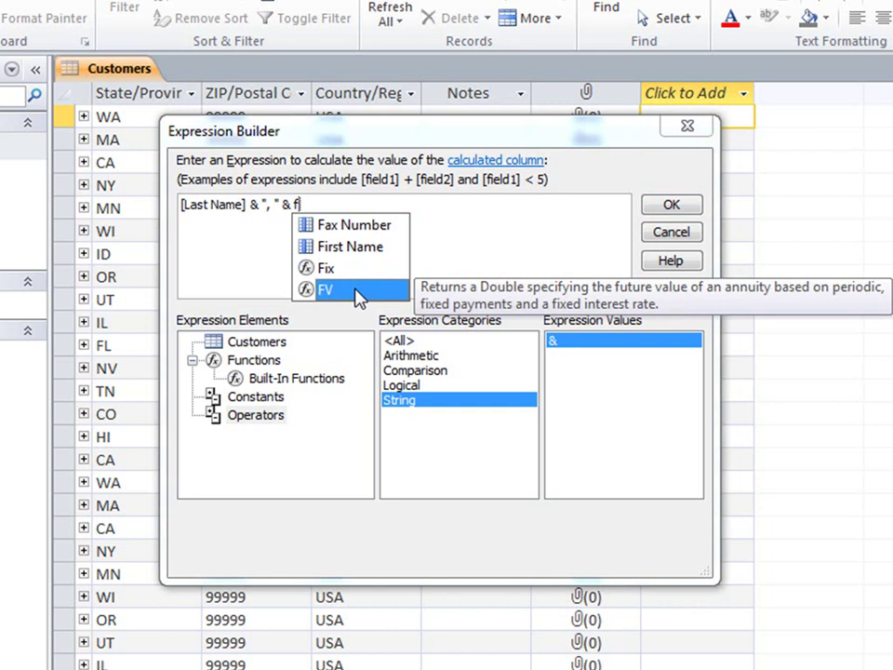
pyautogui.click(370, 251)
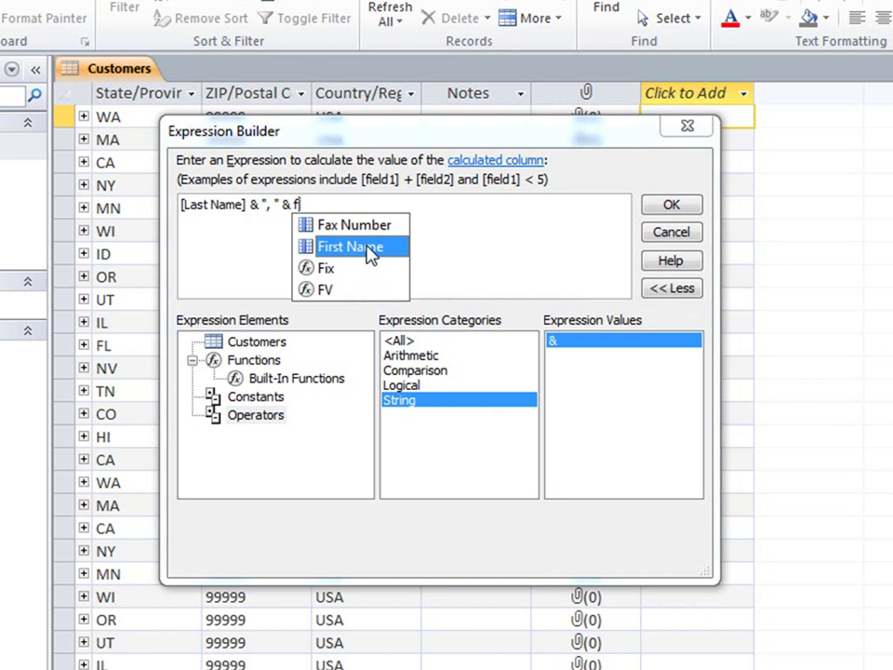
pyautogui.doubleClick(369, 249)
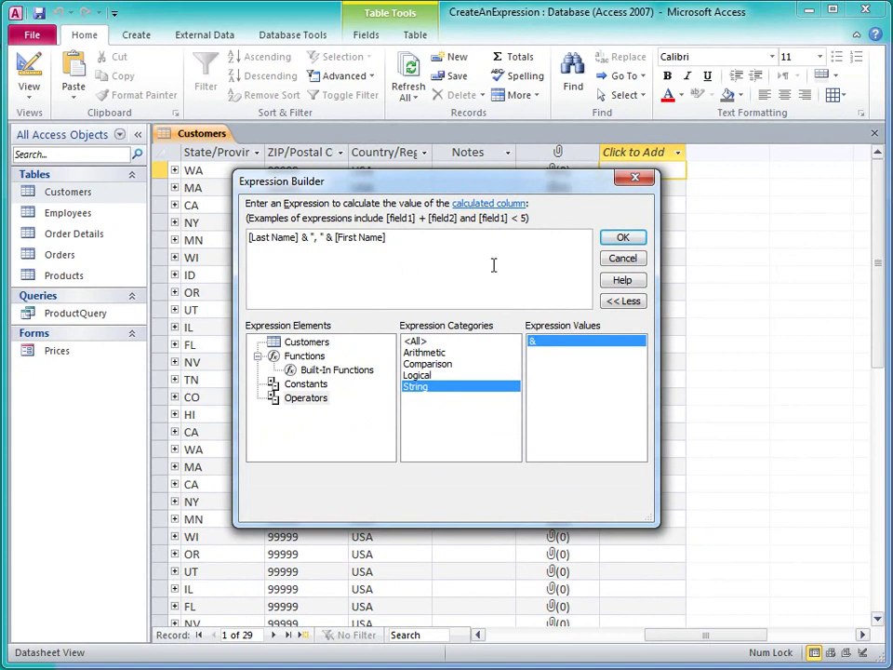
# Step: Create the calculated column, name it FileAs, and widen it to show full names
pyautogui.click(623, 237)
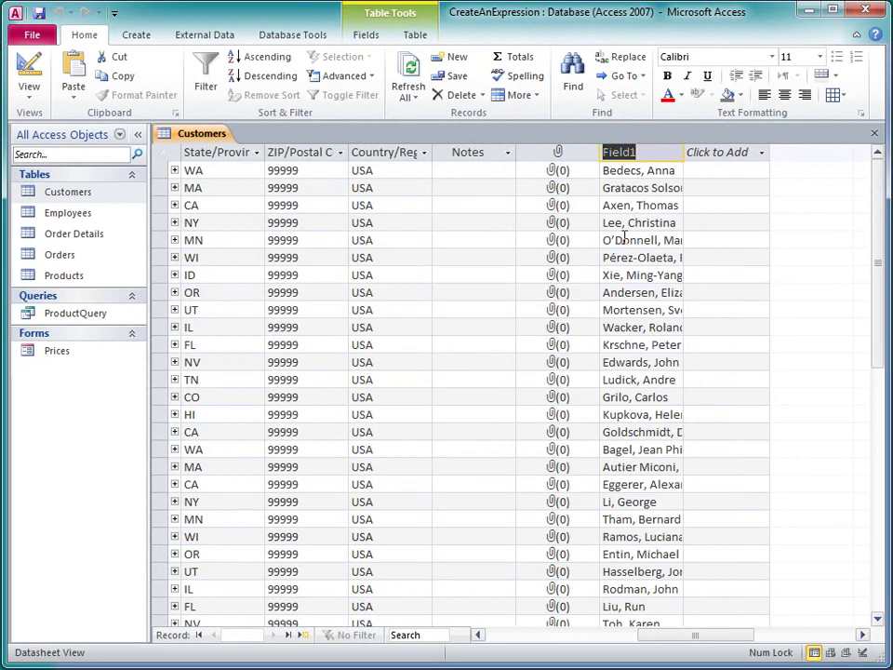
pyautogui.write('FileAs')
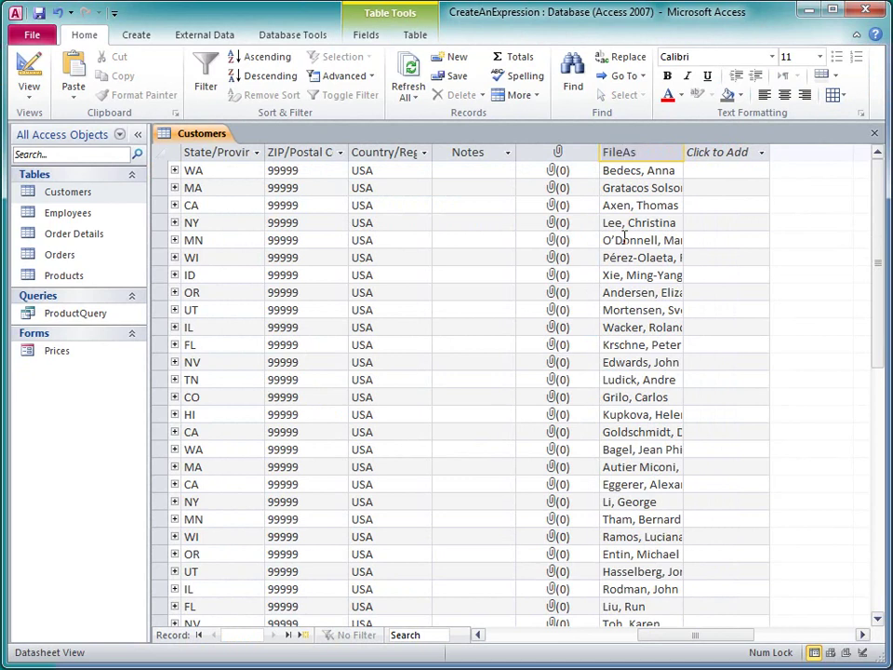
pyautogui.press('Return')
pyautogui.moveTo(685, 156); pyautogui.dragTo(768, 153)
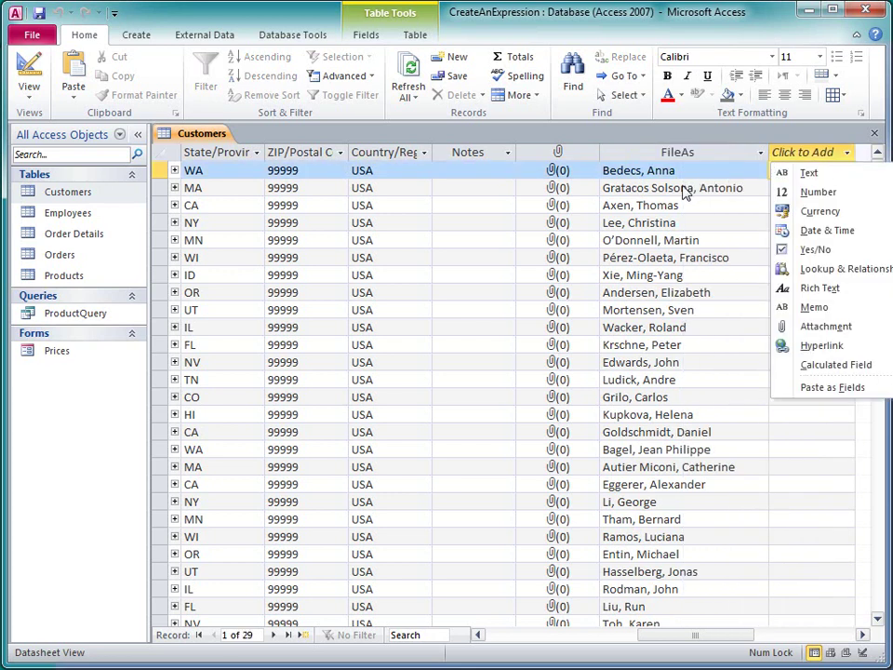
pyautogui.press('Escape')
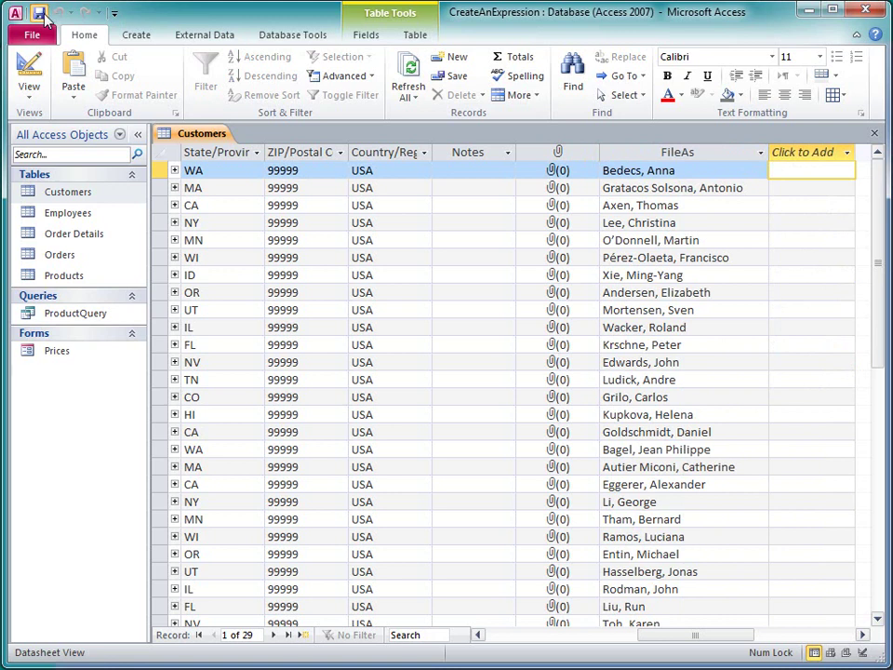
# Step: Close Customers and open the Prices form in Layout View
pyautogui.click(873, 134)
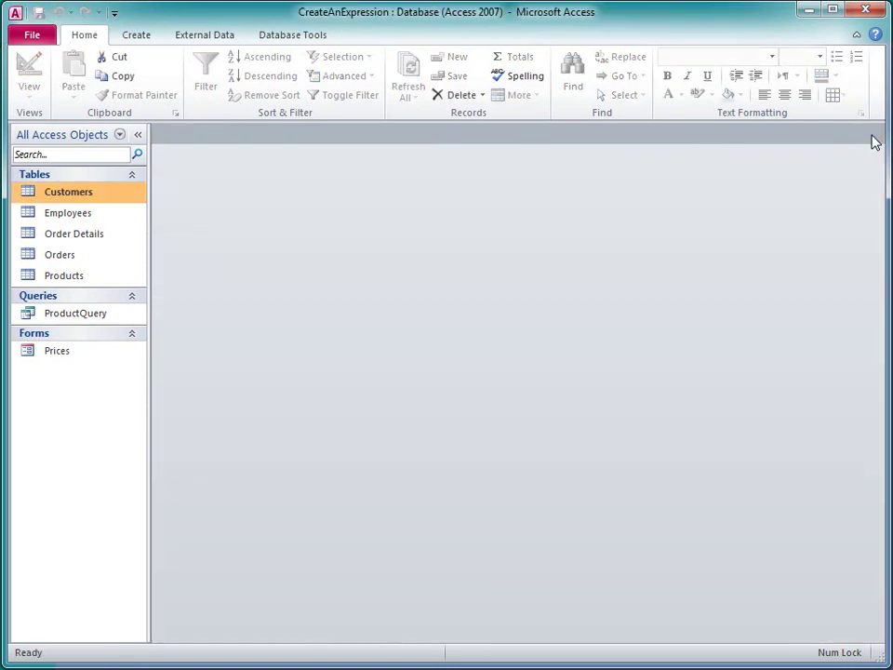
pyautogui.click(91, 357)
pyautogui.rightClick(91, 356)
pyautogui.click(140, 383)
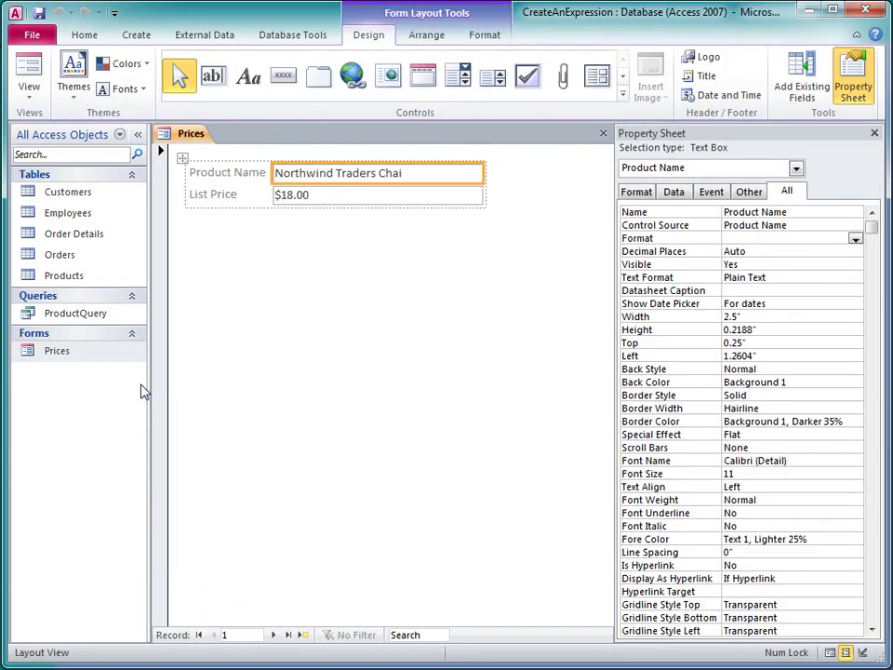
# Step: Add a text box below List Price labelled Sales Tax
pyautogui.click(212, 75)
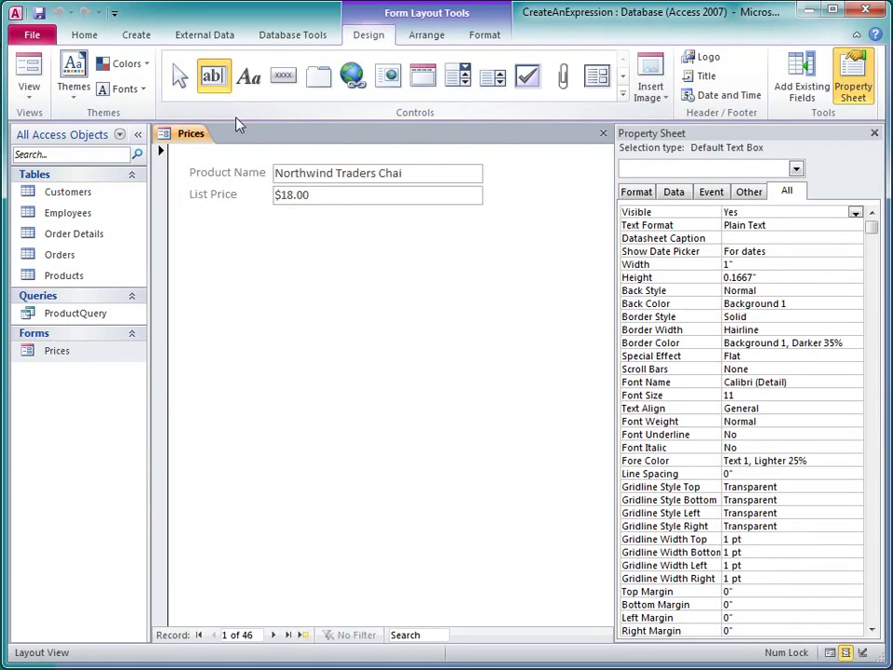
pyautogui.click(287, 206)
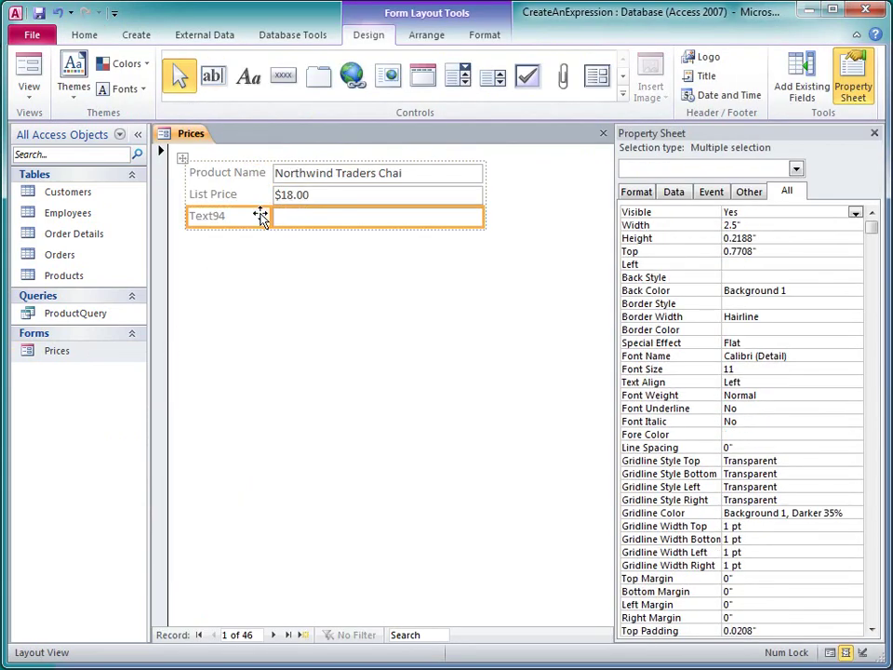
pyautogui.doubleClick(248, 216)
pyautogui.write('Sales Tax')
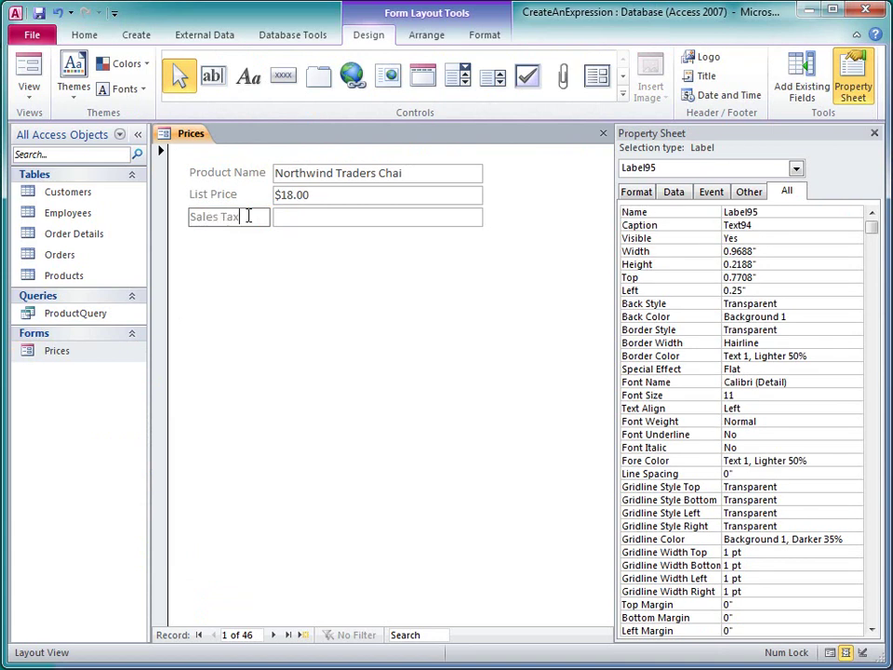
pyautogui.click(309, 221)
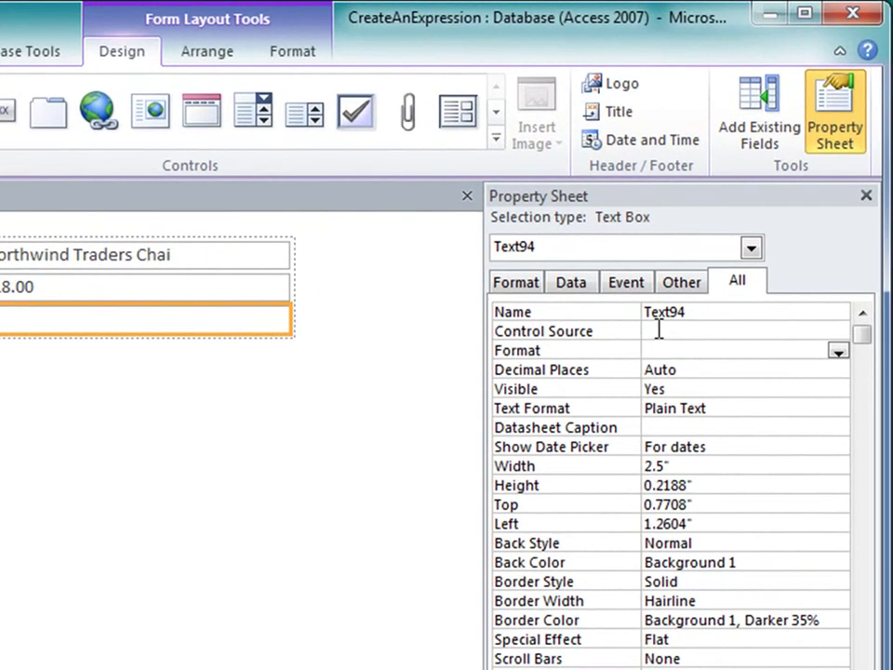
# Step: Set the Sales Tax box's Control Source to =[List Price]*0.08
pyautogui.click(659, 330)
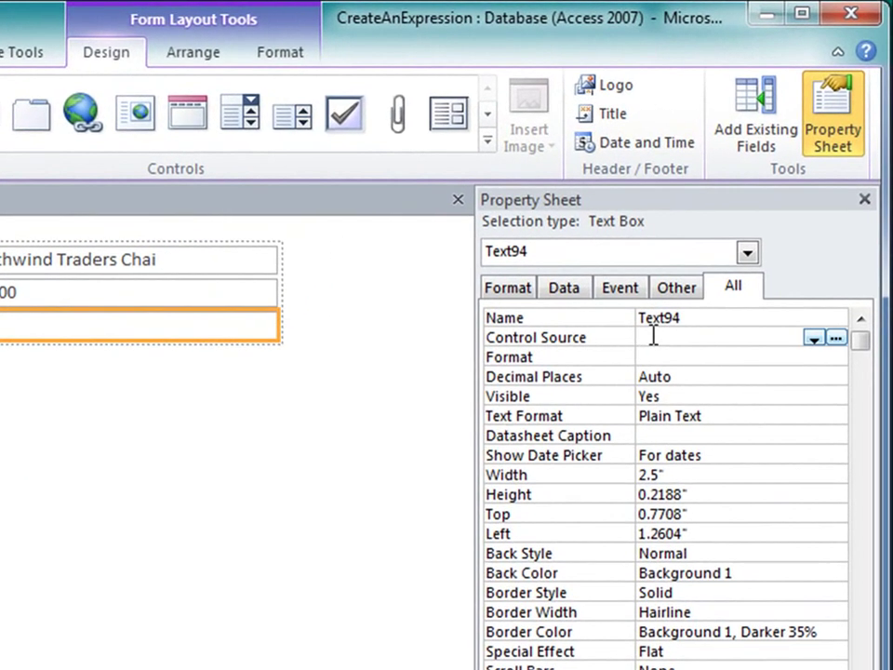
pyautogui.write('=[')
pyautogui.write('l')
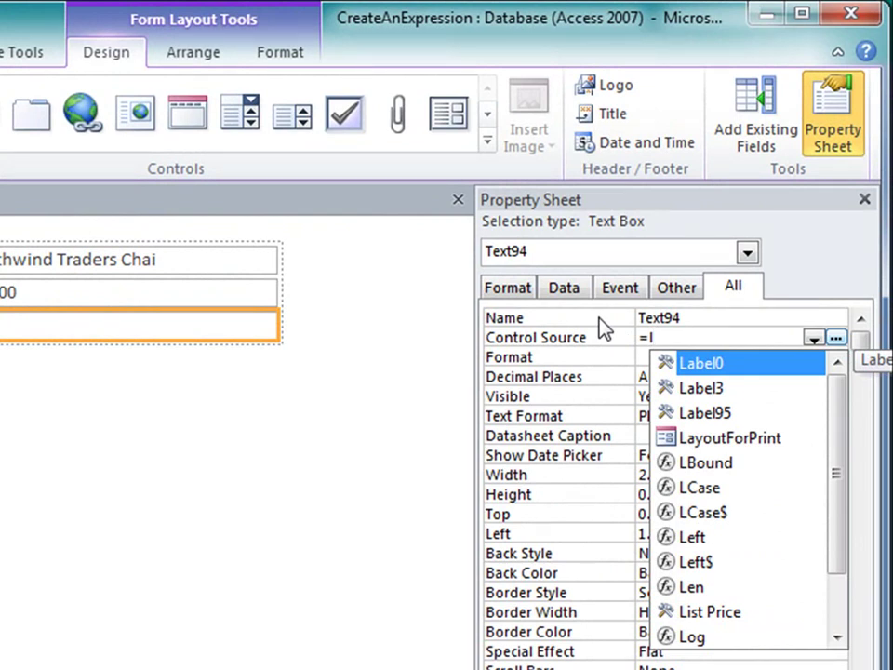
pyautogui.write('ist')
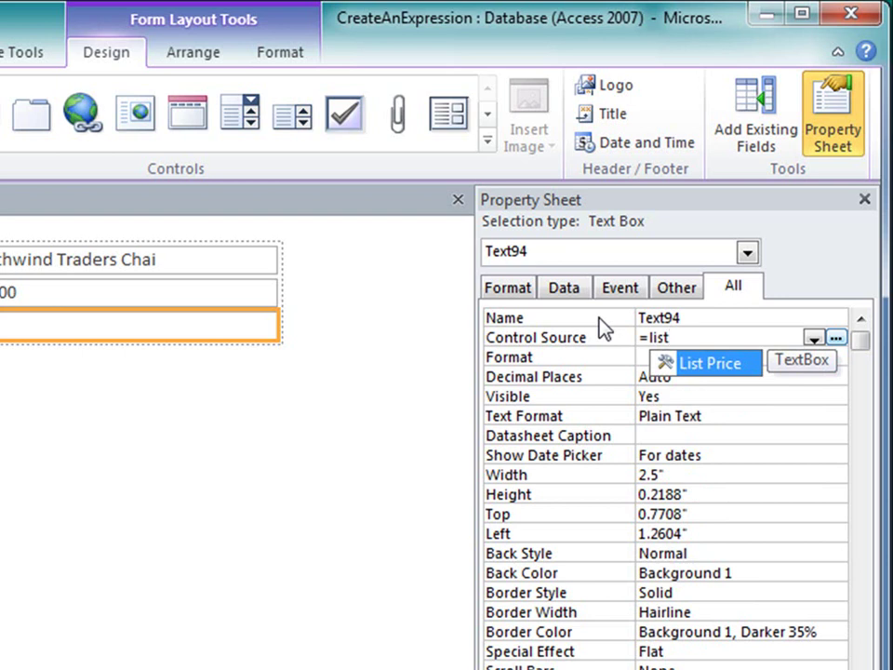
pyautogui.press('Tab')
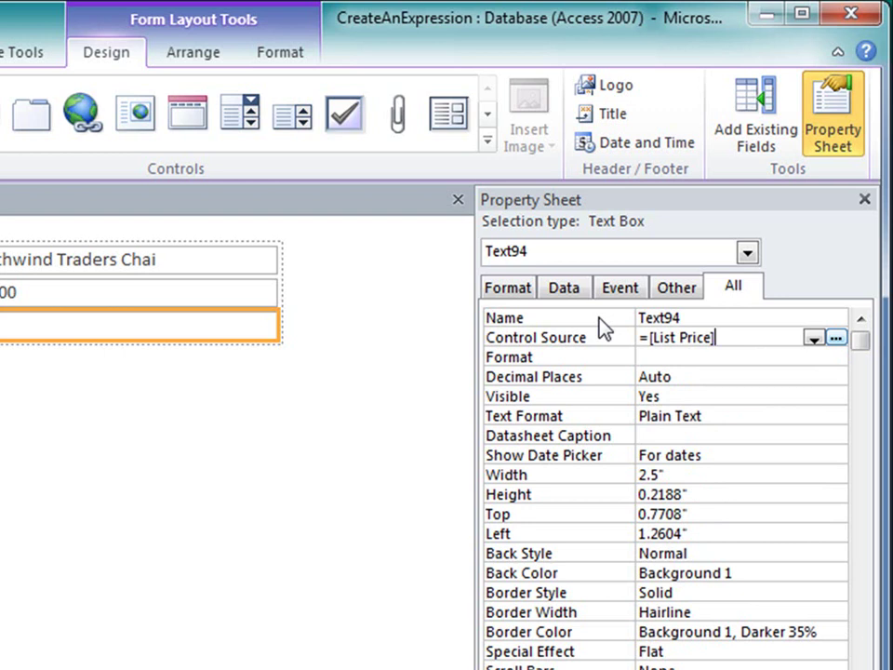
pyautogui.write('* 0.08')
pyautogui.press('Return')
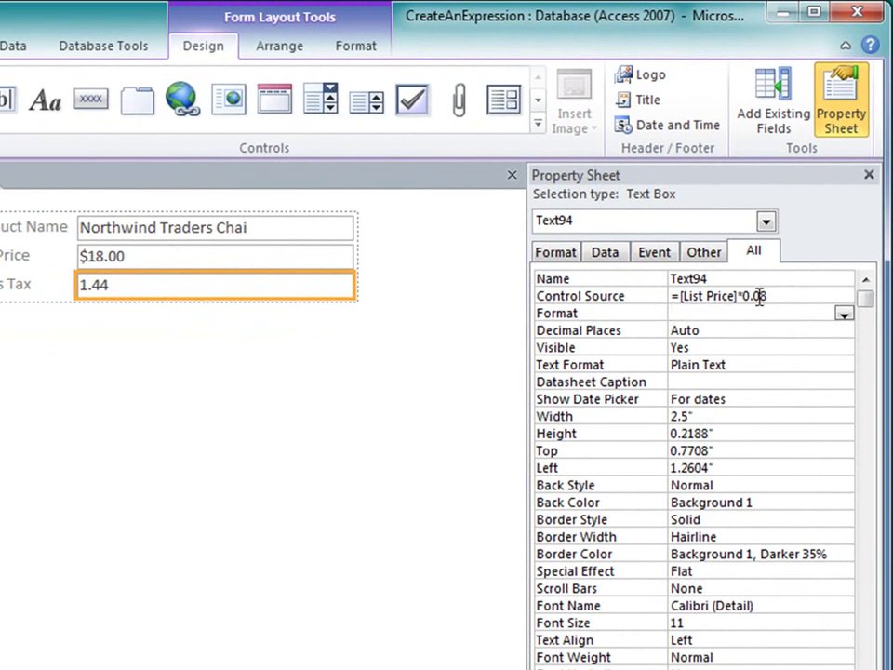
pyautogui.click(743, 335)
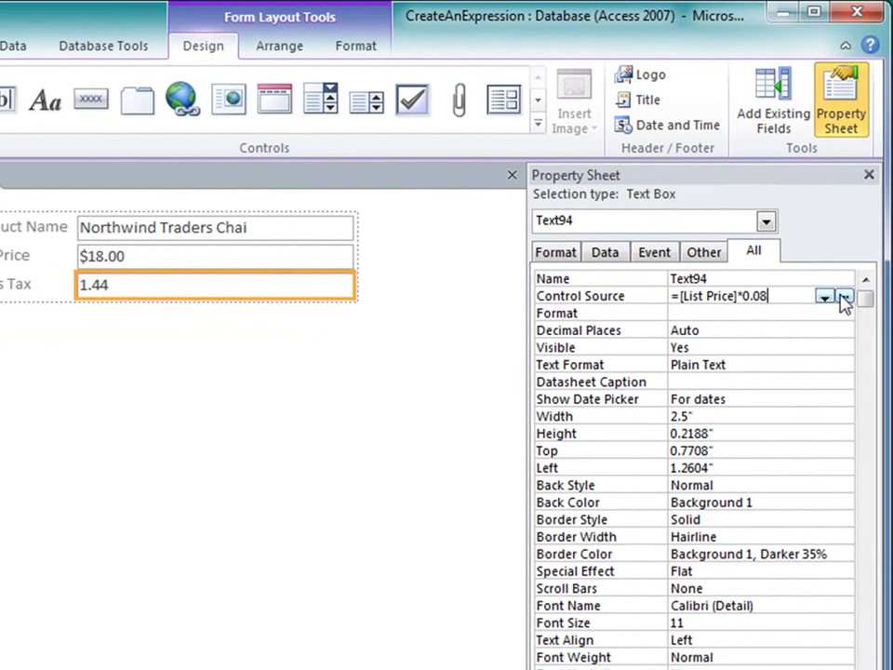
pyautogui.click(845, 296)
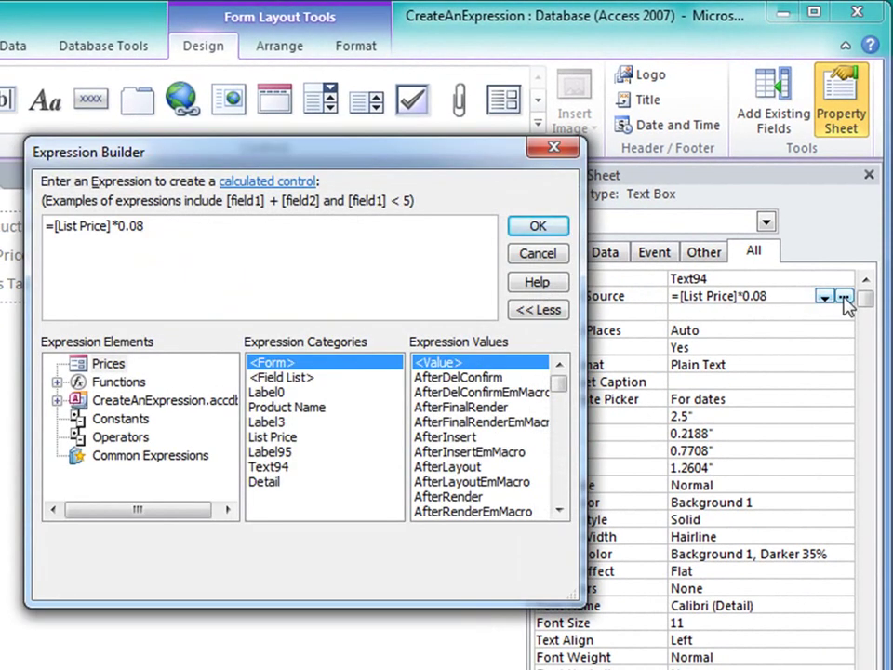
# Step: Format the Sales Tax box as Currency
pyautogui.click(563, 254)
pyautogui.click(722, 313)
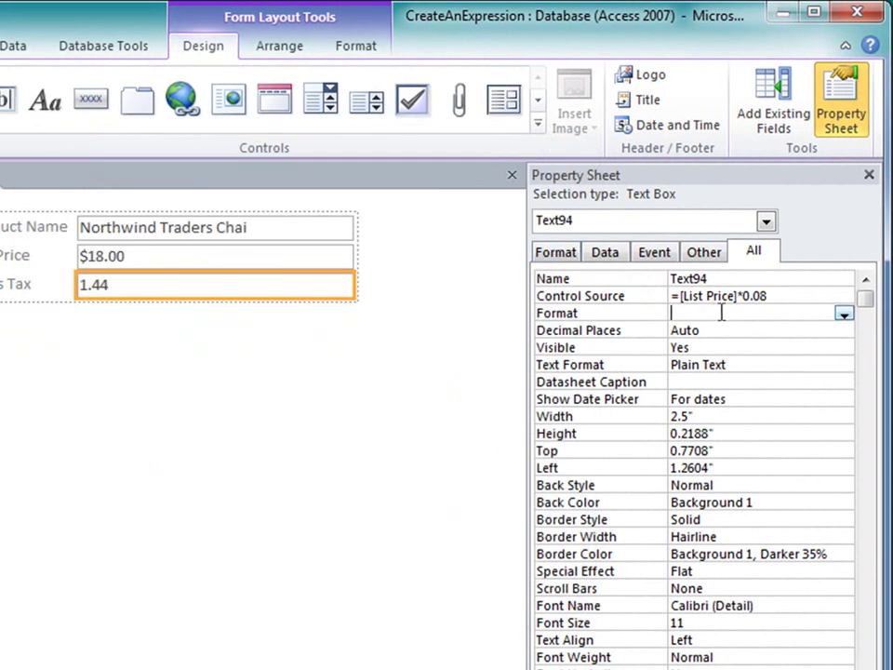
pyautogui.click(844, 315)
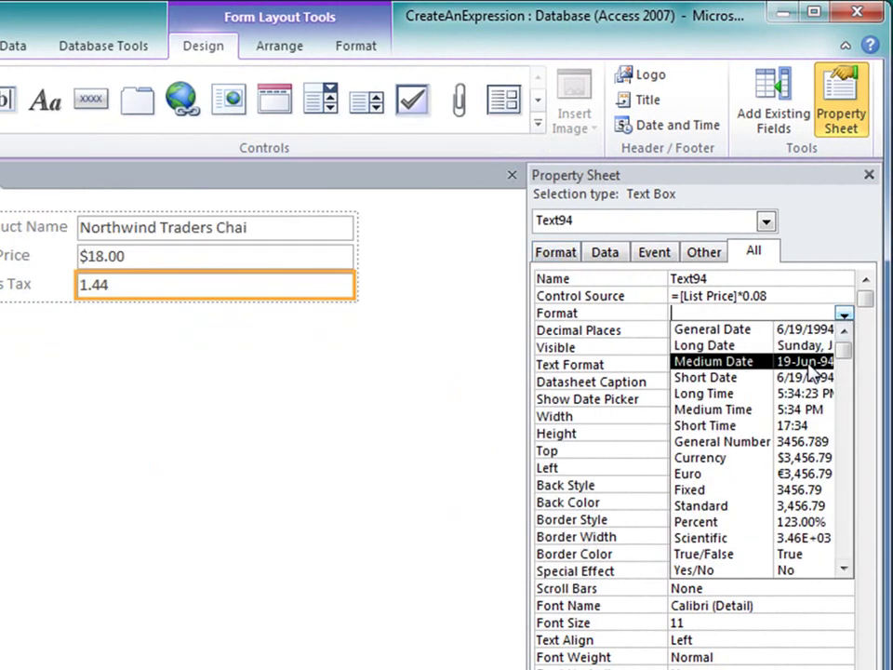
pyautogui.click(760, 456)
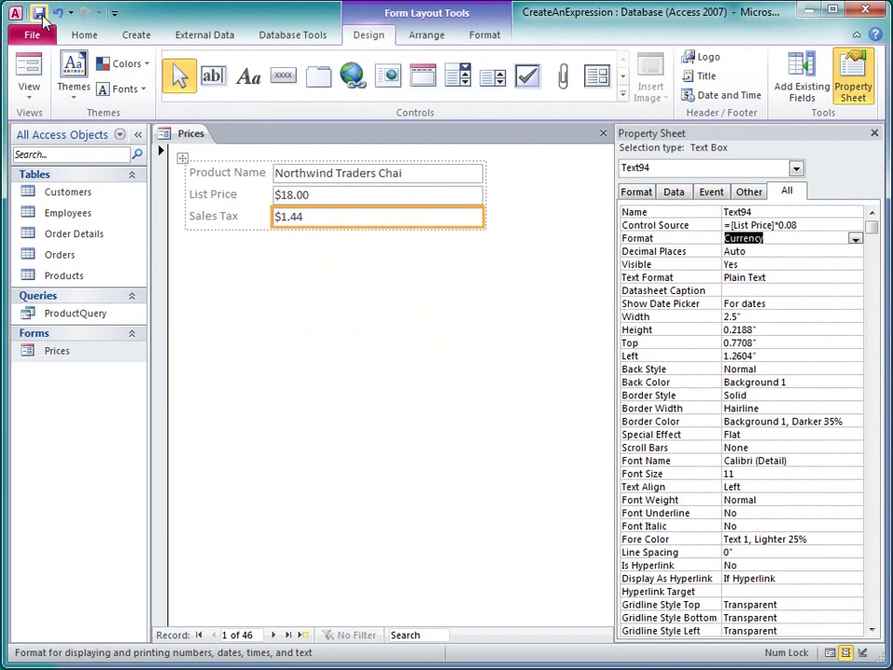
# Step: Switch the Prices form to Form View and focus the Product Name field
pyautogui.click(36, 96)
pyautogui.click(56, 125)
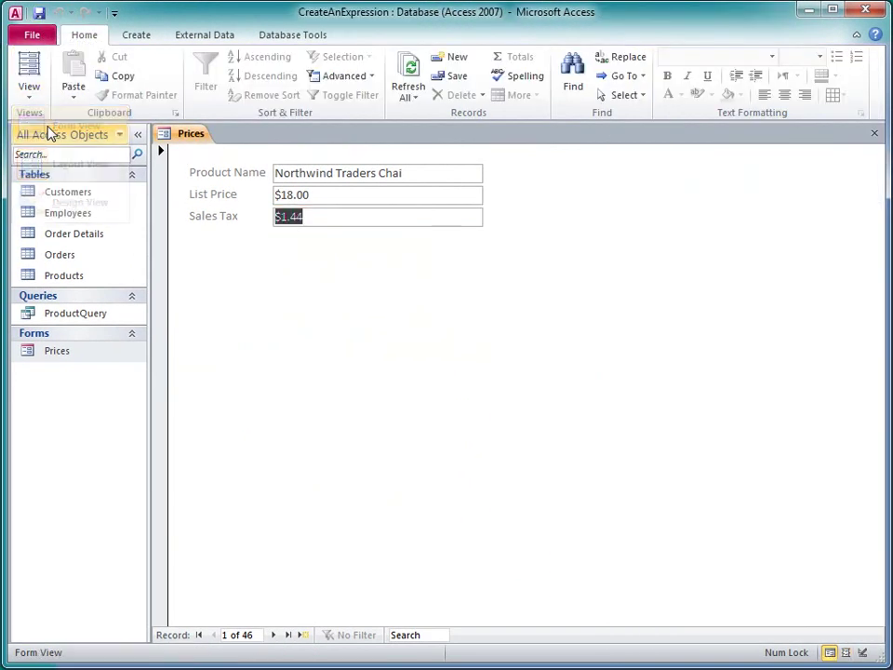
pyautogui.click(417, 176)
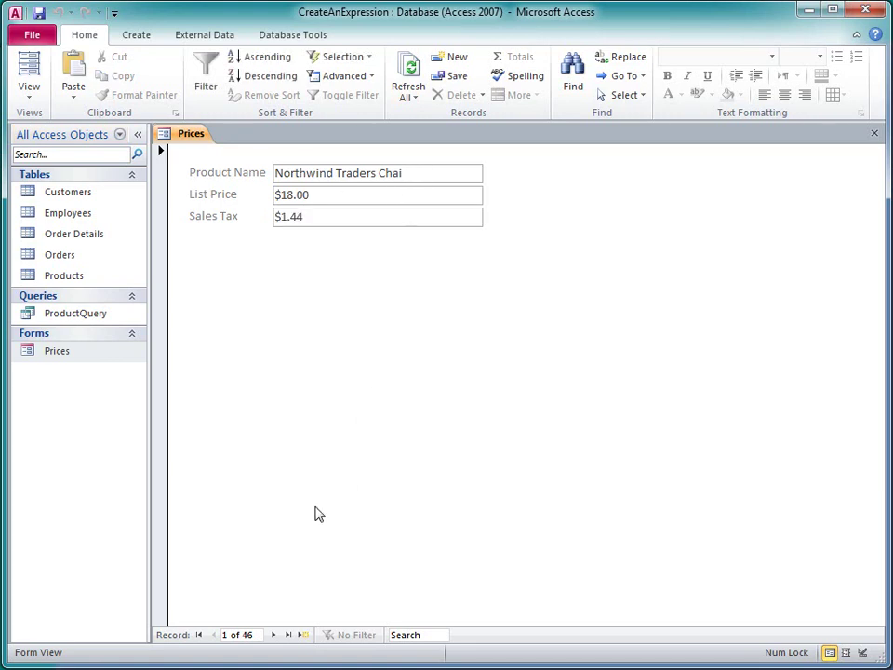
# Step: Step forward five records to check other products' sales tax
pyautogui.click(277, 636)
pyautogui.click(275, 635)
pyautogui.click(276, 636)
pyautogui.click(276, 635)
pyautogui.click(276, 636)
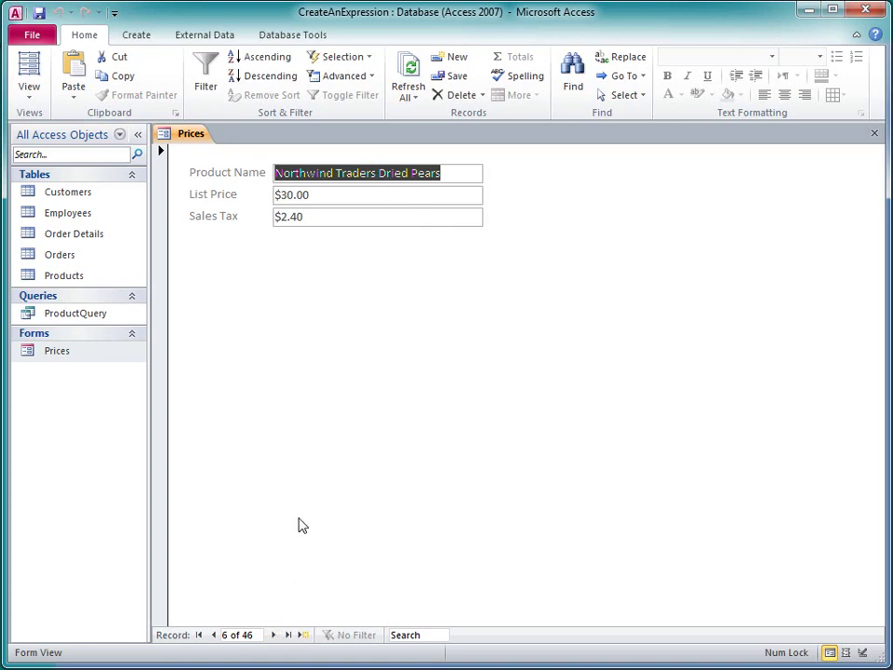
# Step: In Layout View, add a text box between Product Name and List Price labelled Short Name
pyautogui.click(29, 93)
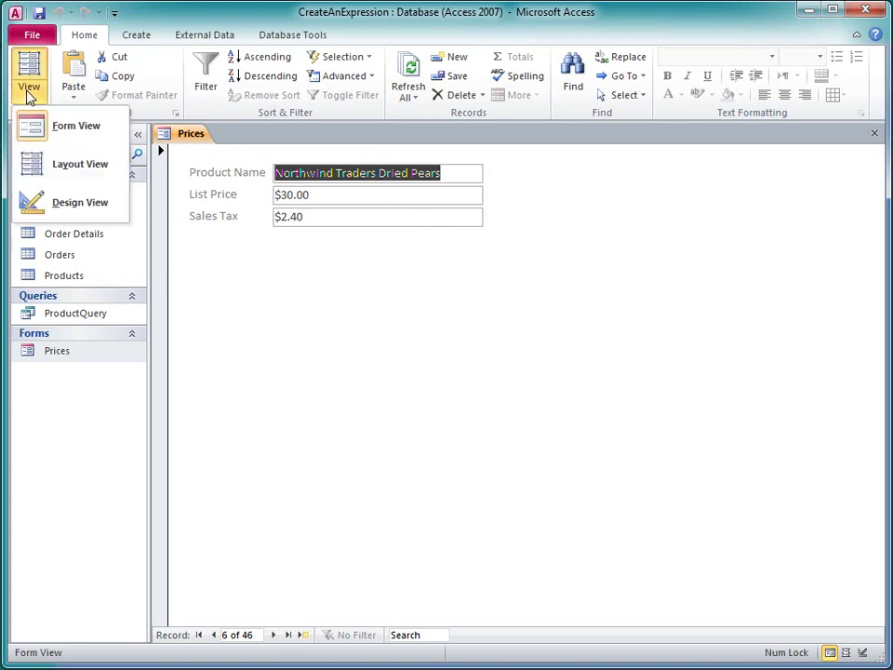
pyautogui.click(65, 164)
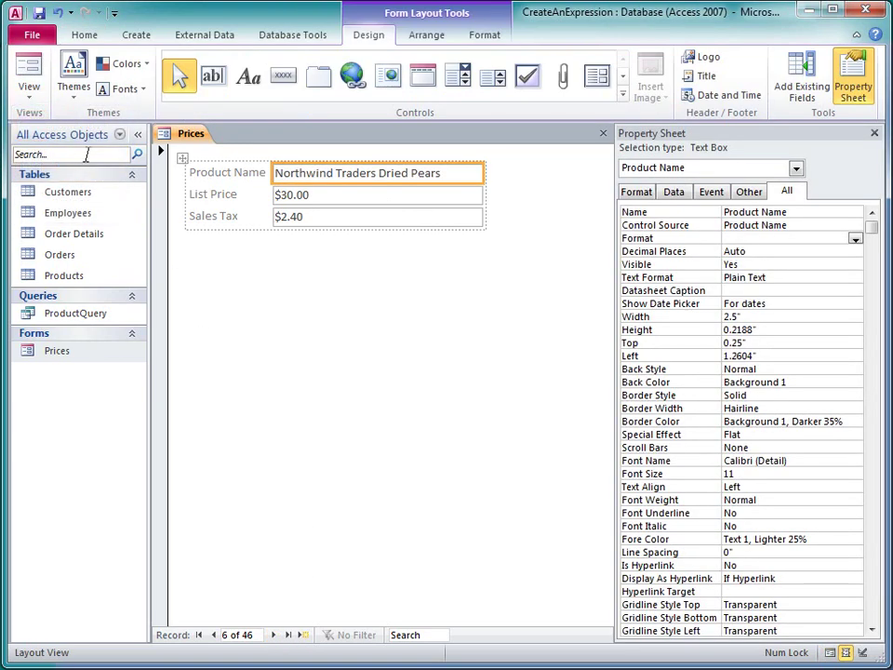
pyautogui.click(212, 75)
pyautogui.click(348, 183)
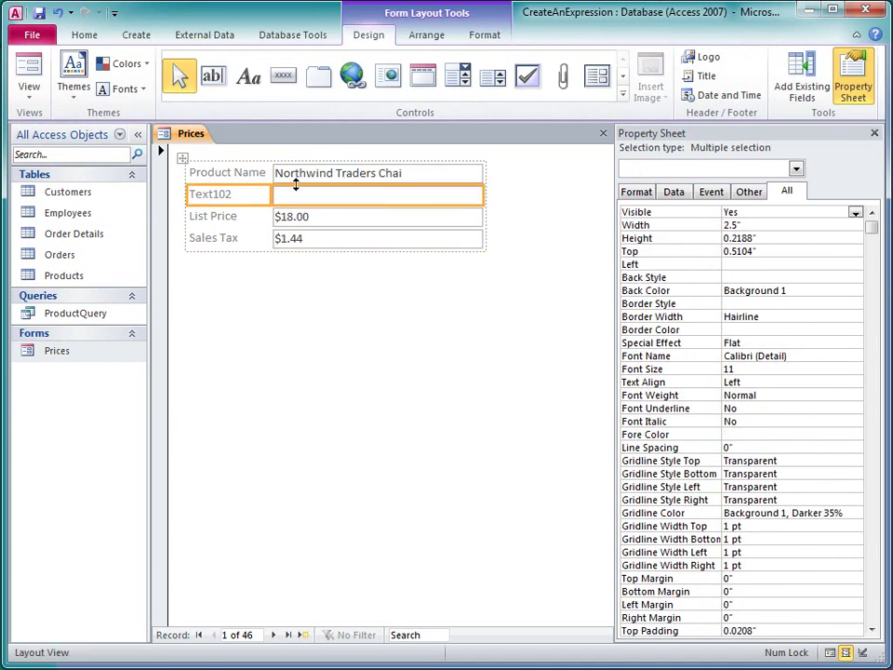
pyautogui.click(252, 198)
pyautogui.doubleClick(252, 197)
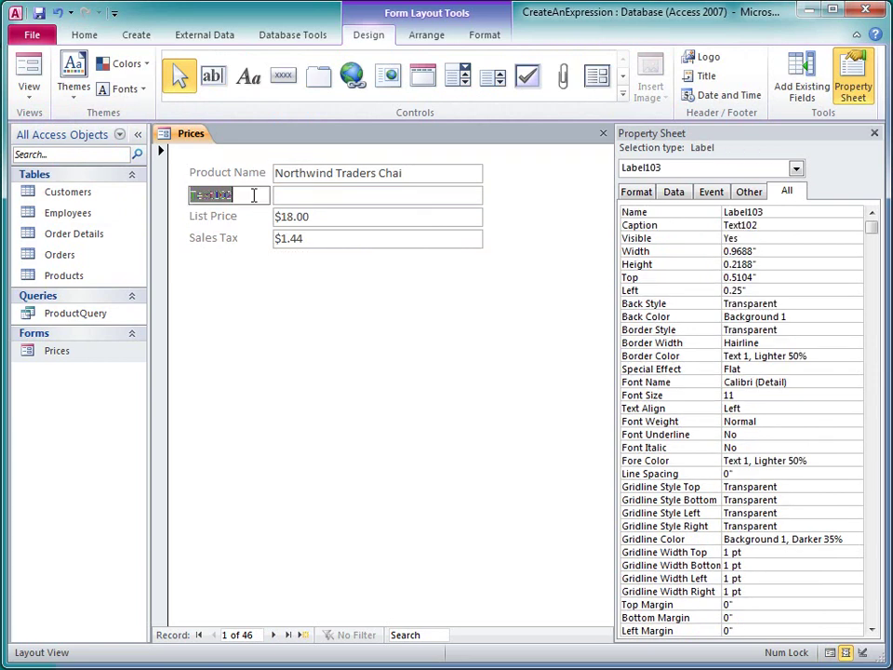
pyautogui.write('Short Name')
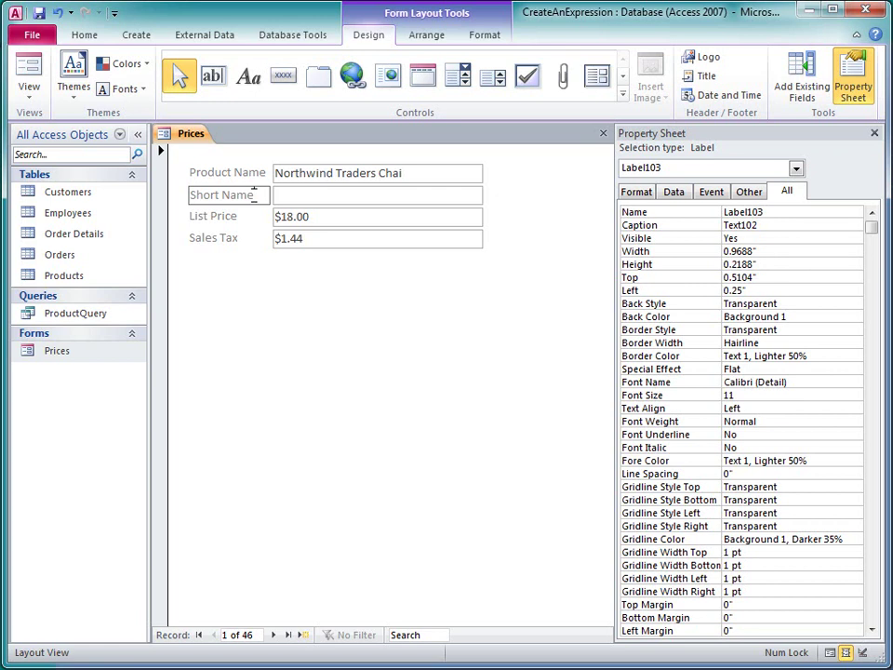
pyautogui.click(291, 199)
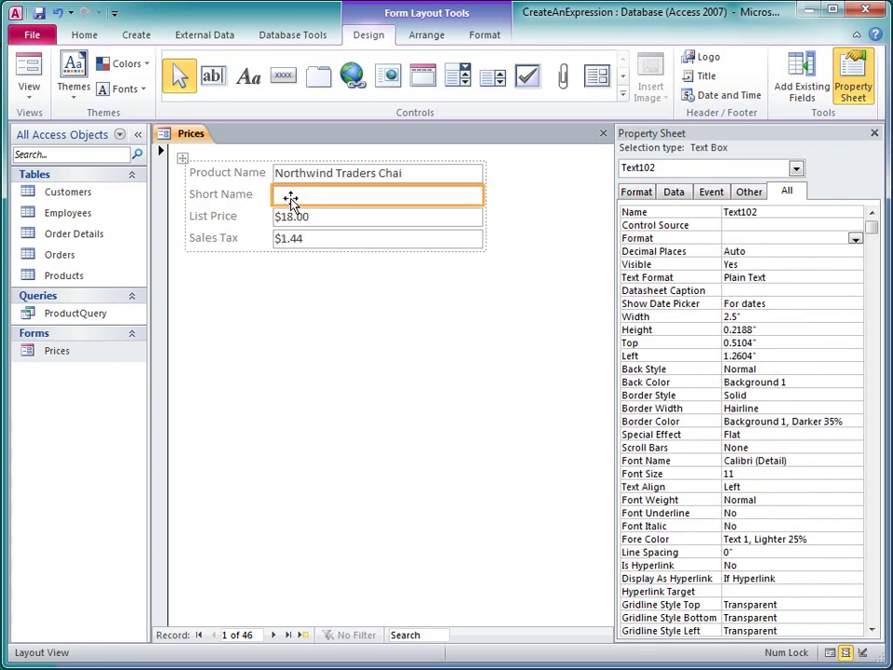
pyautogui.click(742, 225)
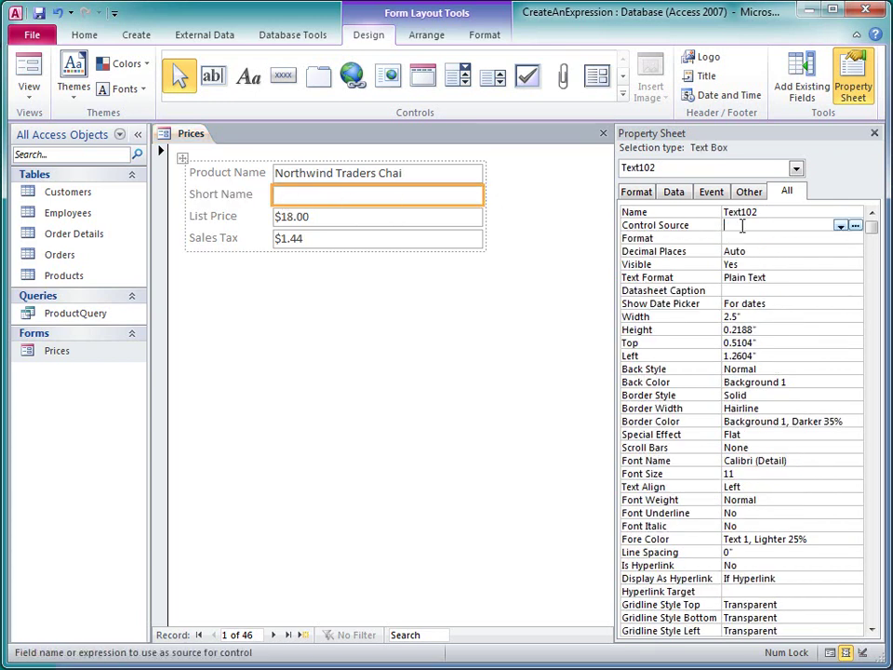
# Step: Open the compact Expression Builder for Short Name and start the expression =Mid(
pyautogui.click(855, 227)
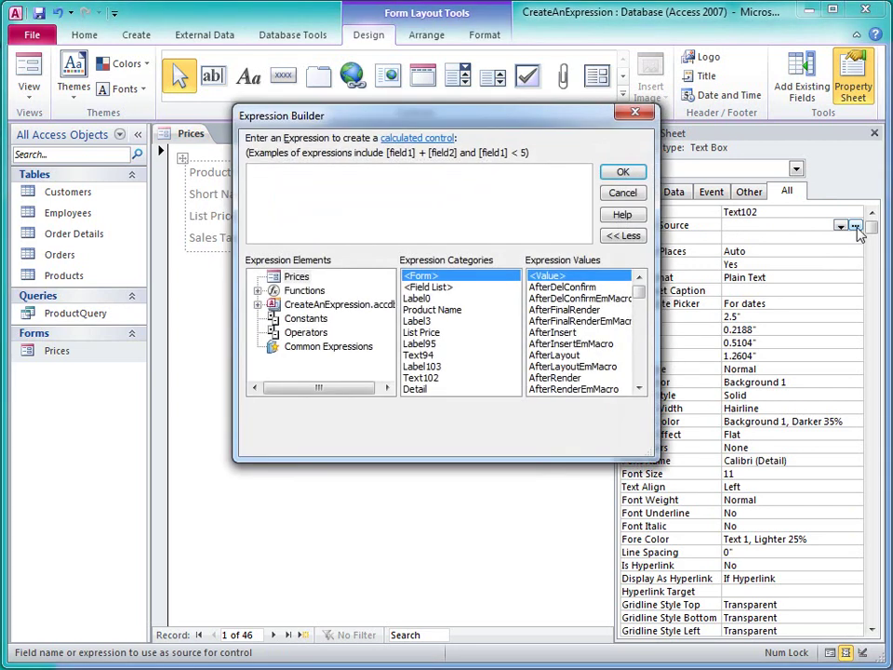
pyautogui.click(638, 239)
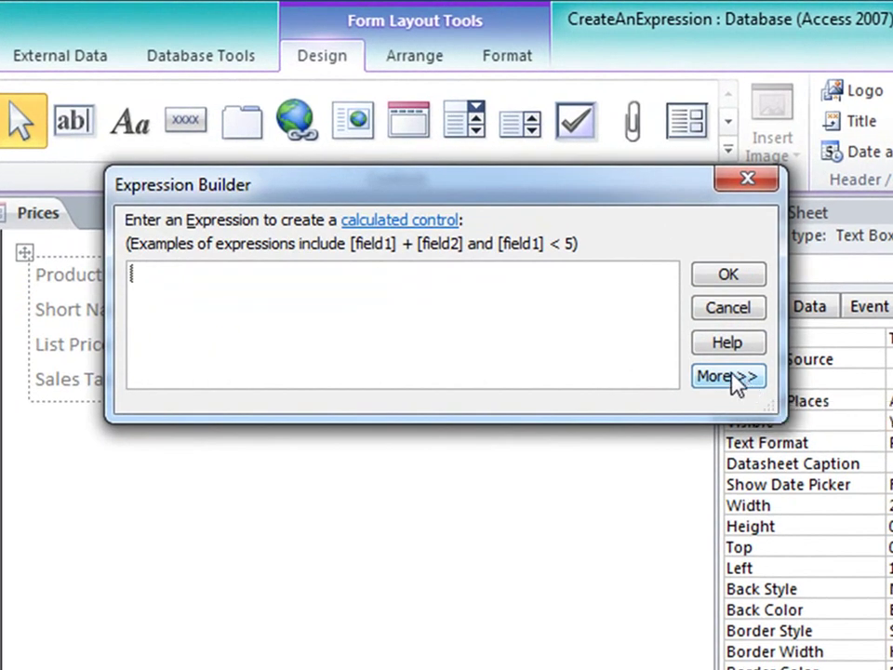
pyautogui.write('=Mid')
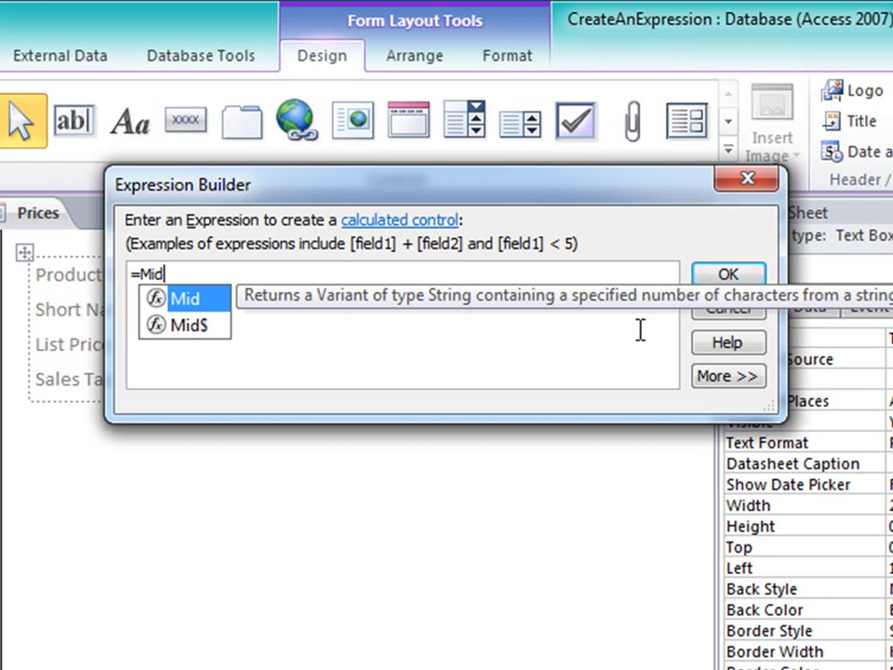
pyautogui.write('(')
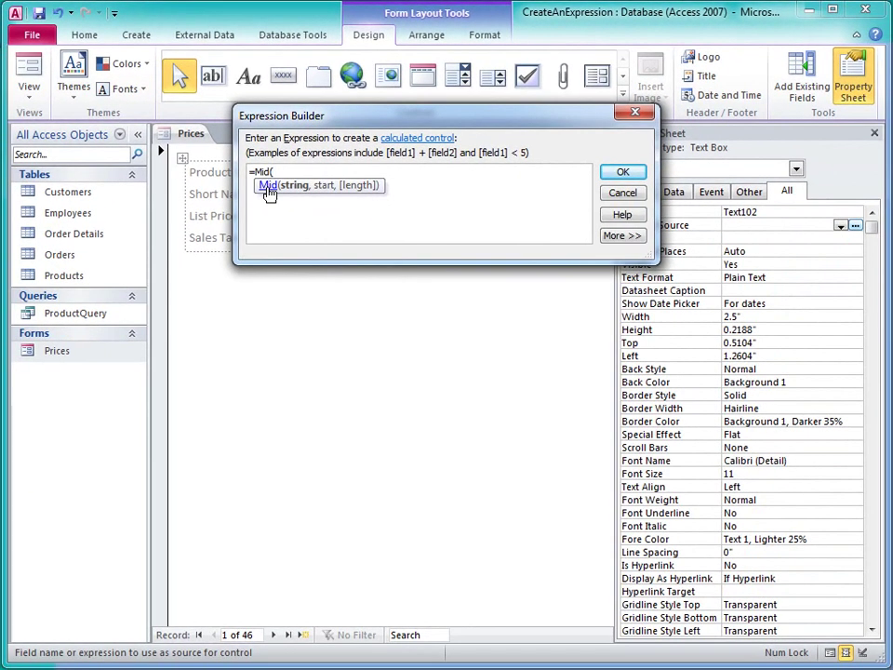
pyautogui.click(161, 300)
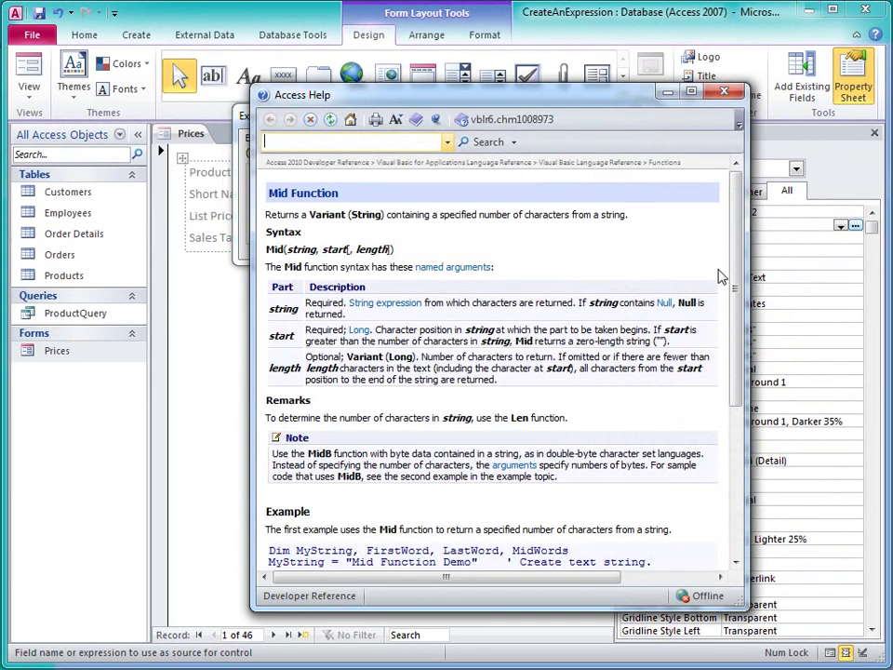
pyautogui.moveTo(737, 281); pyautogui.dragTo(745, 253)
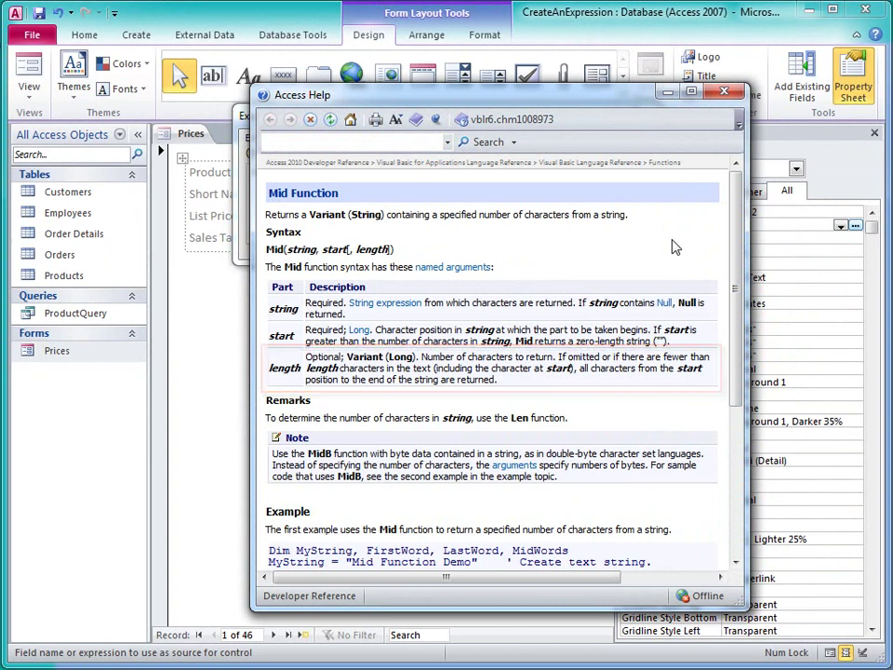
# Step: Finish Short Name as =Mid([Product Name], 19) and view the Prices form in Form View
pyautogui.click(726, 96)
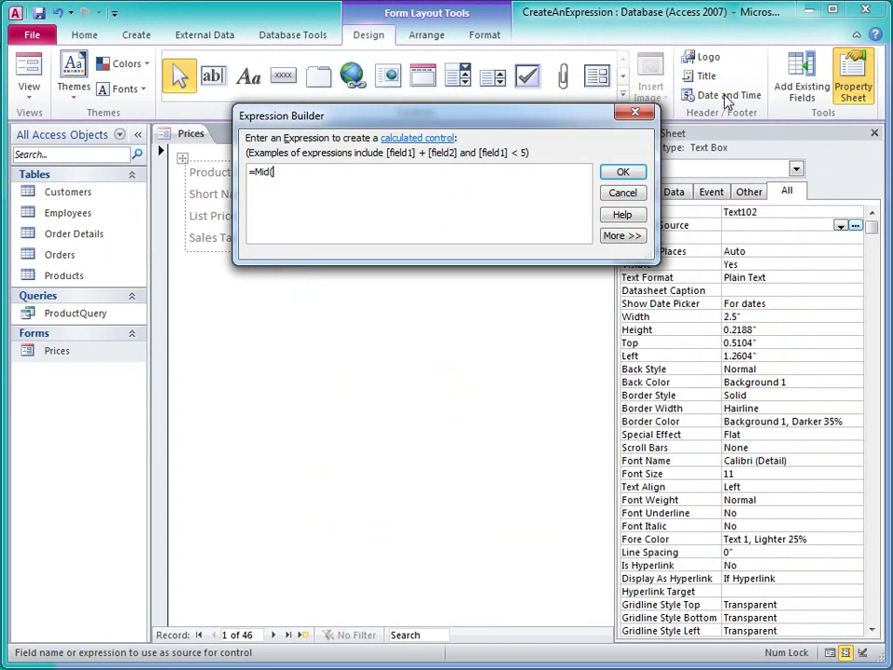
pyautogui.write('prod')
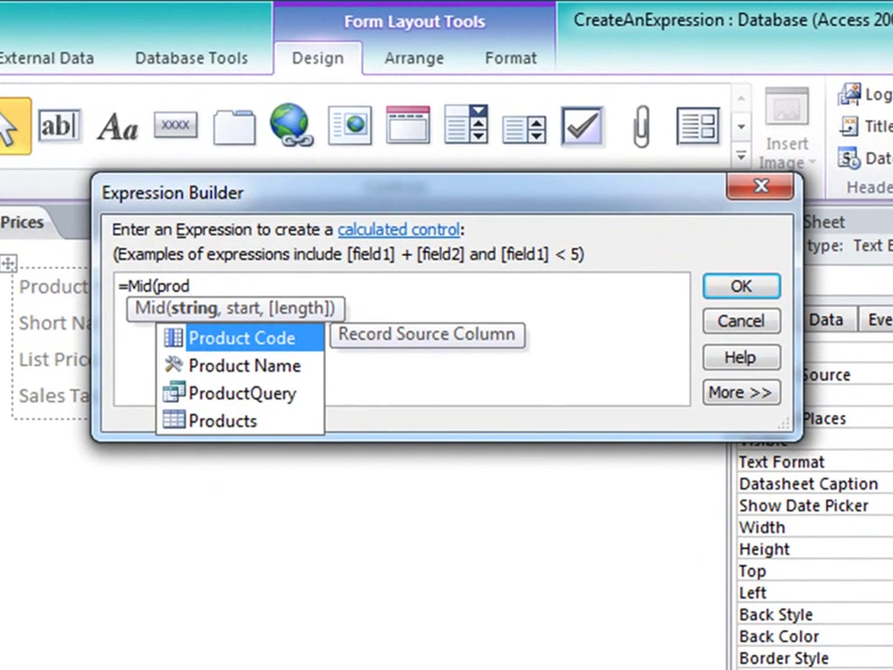
pyautogui.click(285, 370)
pyautogui.doubleClick(284, 366)
pyautogui.write(', 19')
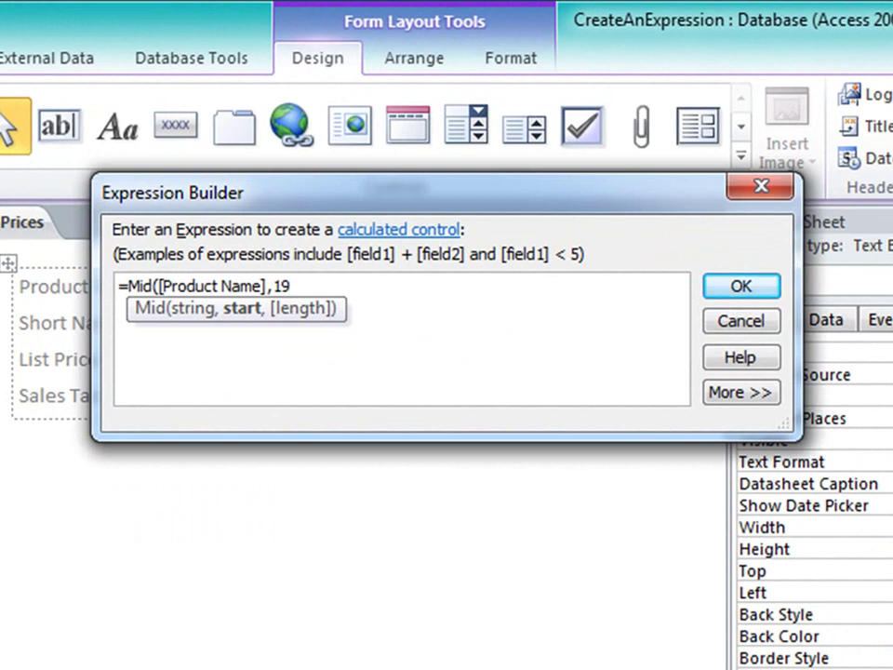
pyautogui.write(')')
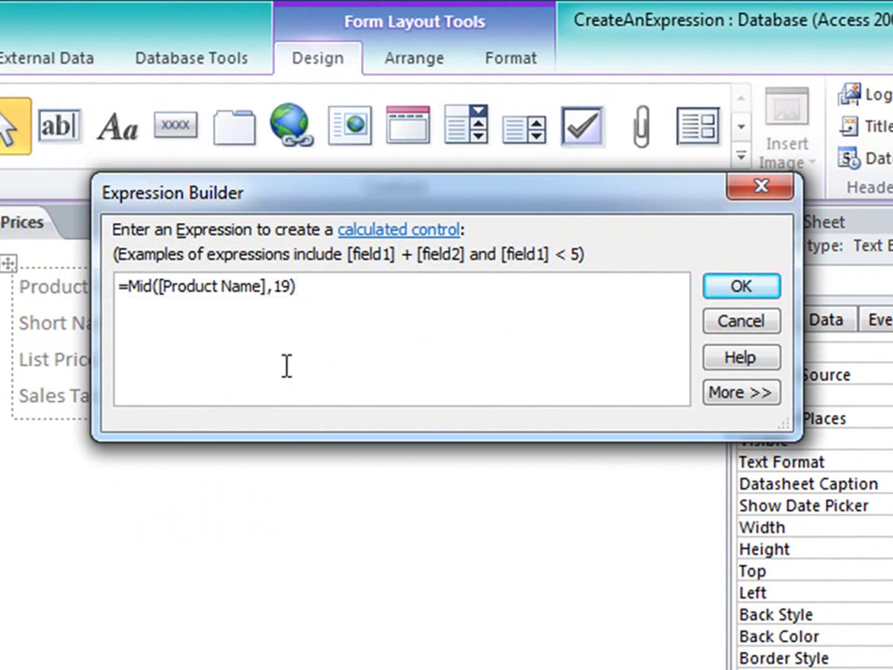
pyautogui.click(715, 293)
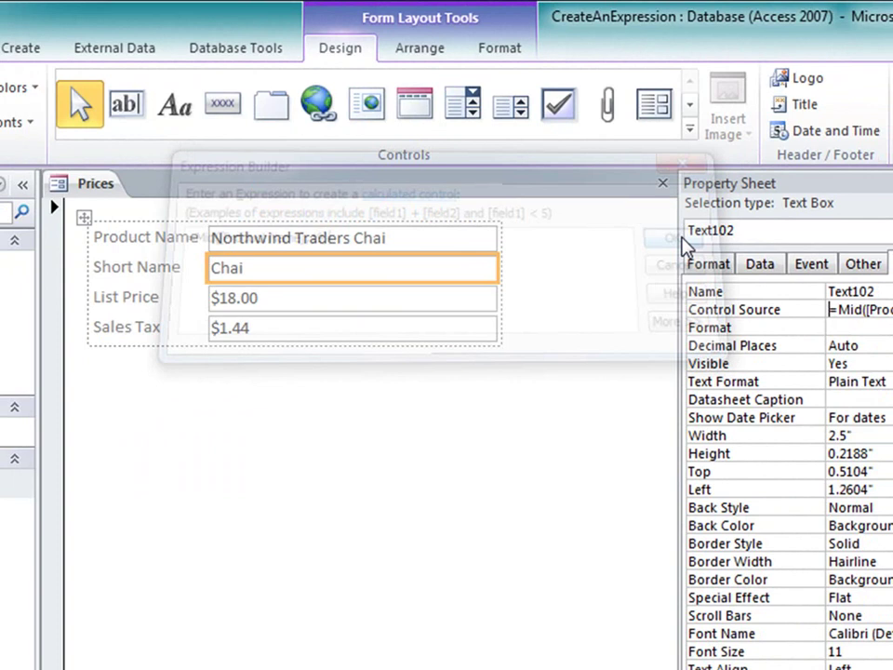
pyautogui.click(32, 88)
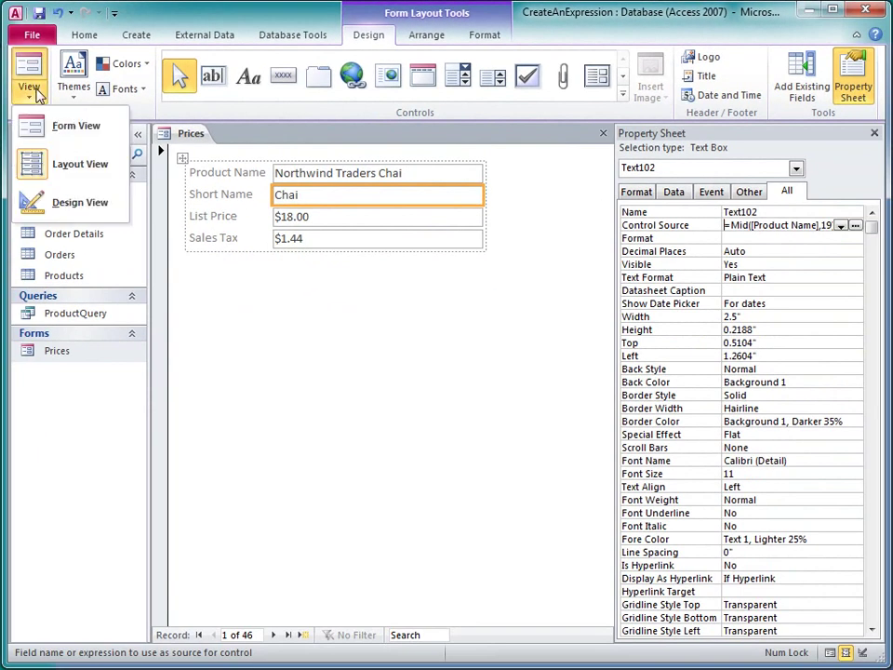
pyautogui.click(57, 126)
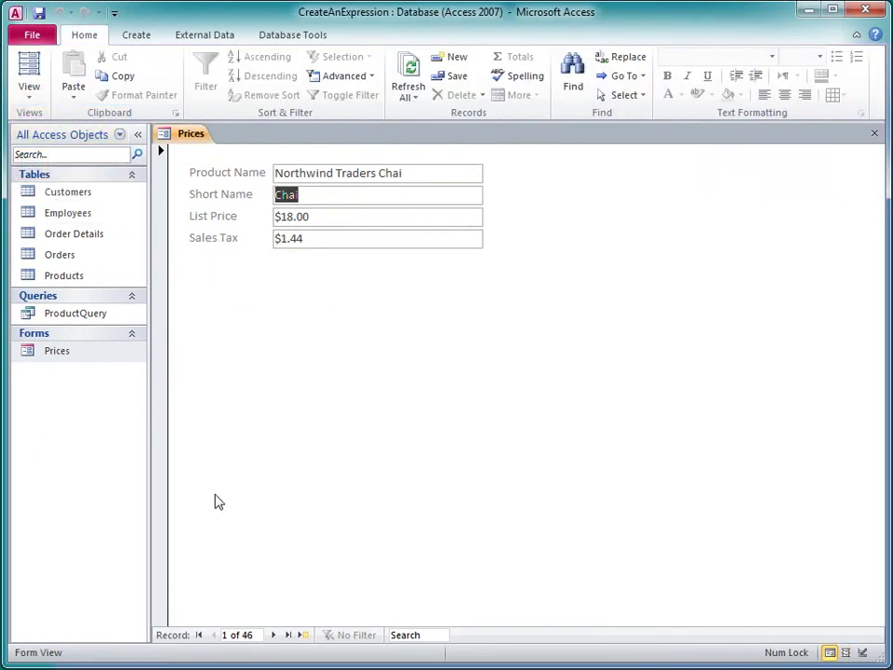
# Step: Step forward through the product records to record 5
pyautogui.doubleClick(273, 635)
pyautogui.click(272, 634)
pyautogui.click(274, 634)
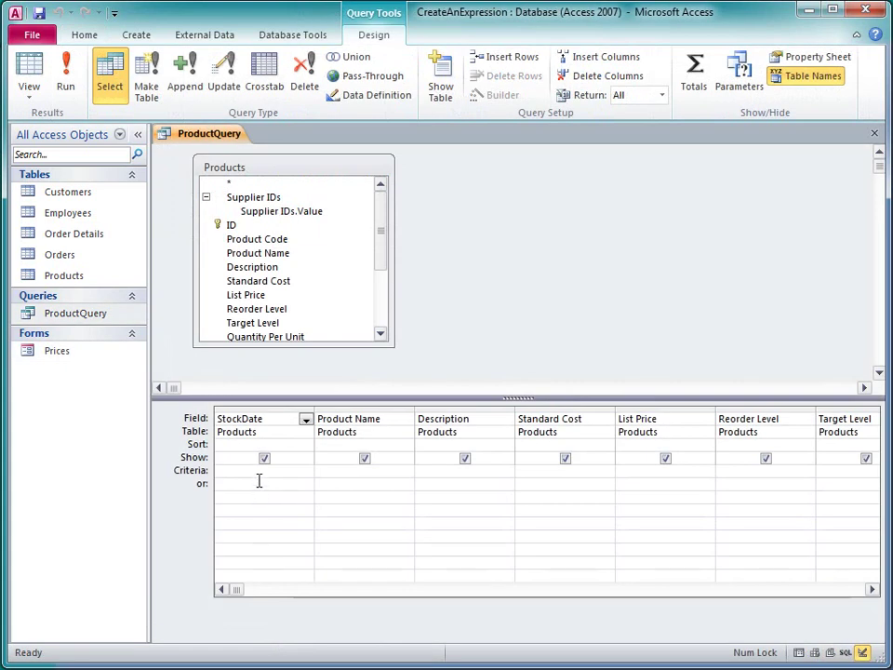
# Step: Set the StockDate criterion to DateAdd("m",3,Date) using the Expression Builder
pyautogui.click(257, 470)
pyautogui.write('Dat')
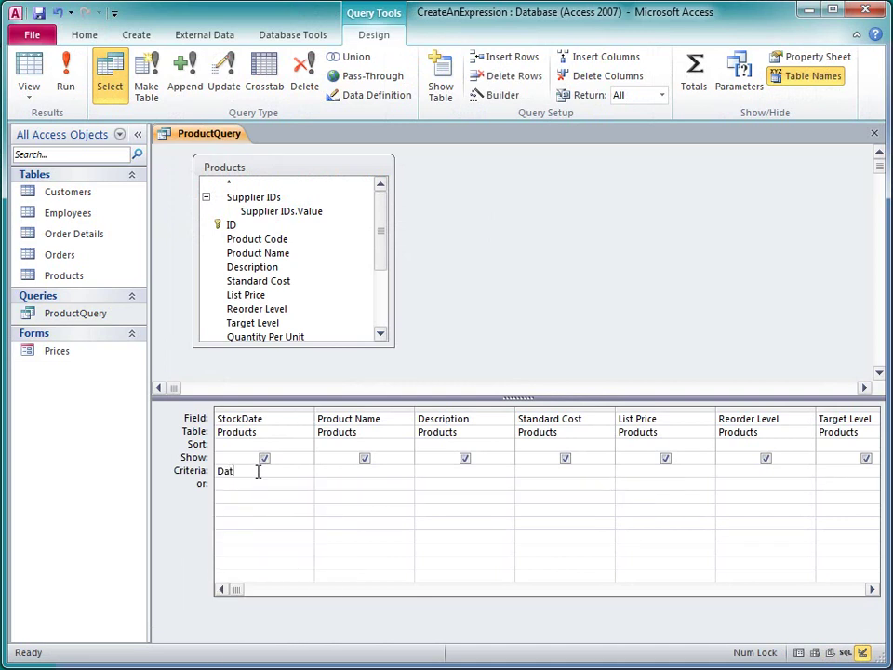
pyautogui.write('eadd')
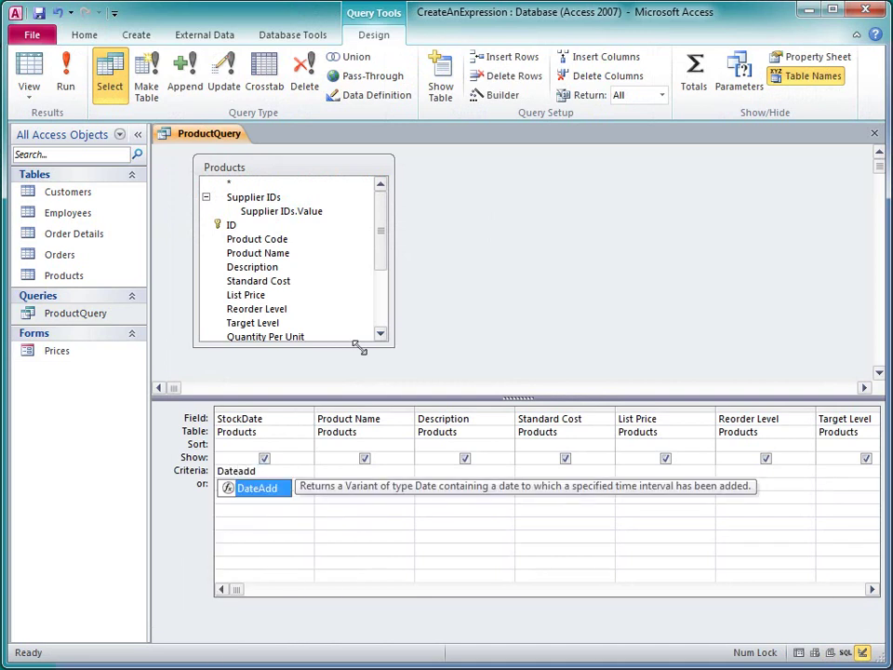
pyautogui.click(500, 98)
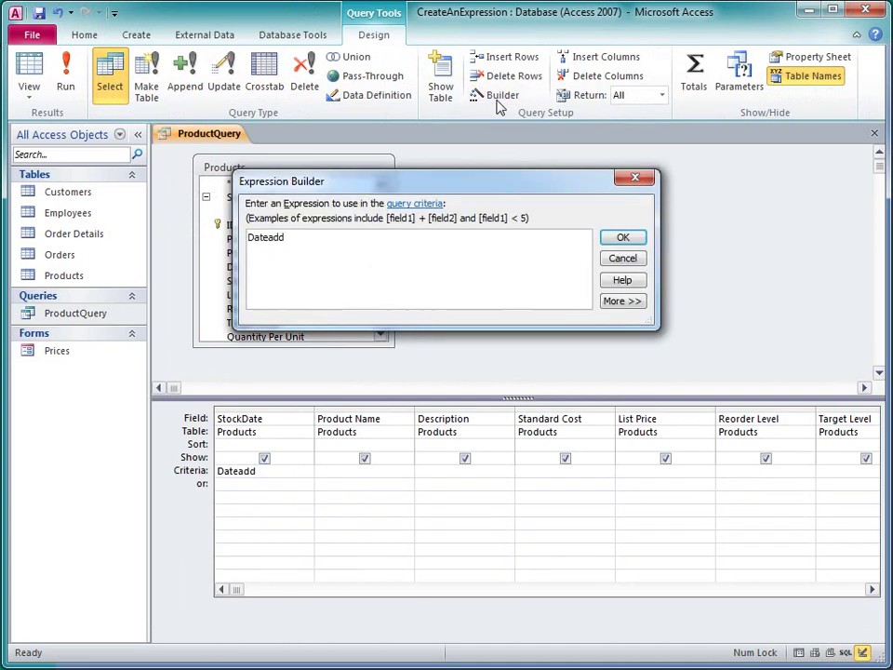
pyautogui.write('("m",3')
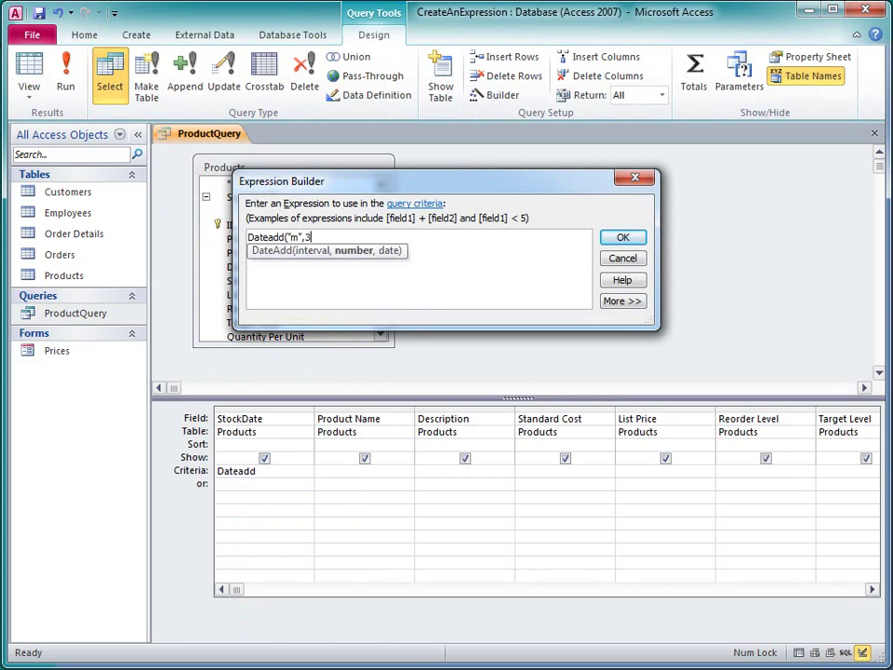
pyautogui.write(',Da')
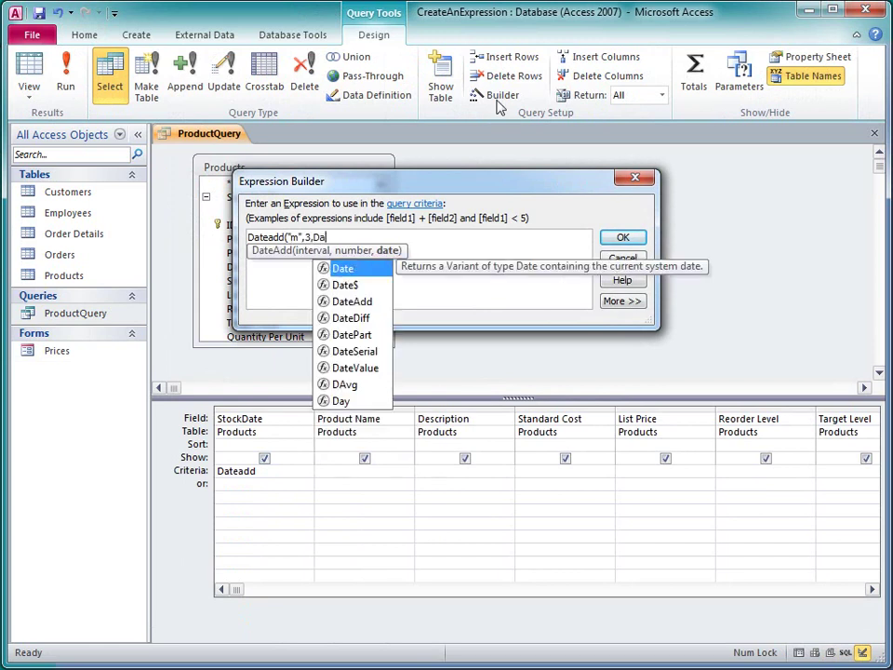
pyautogui.write('te)')
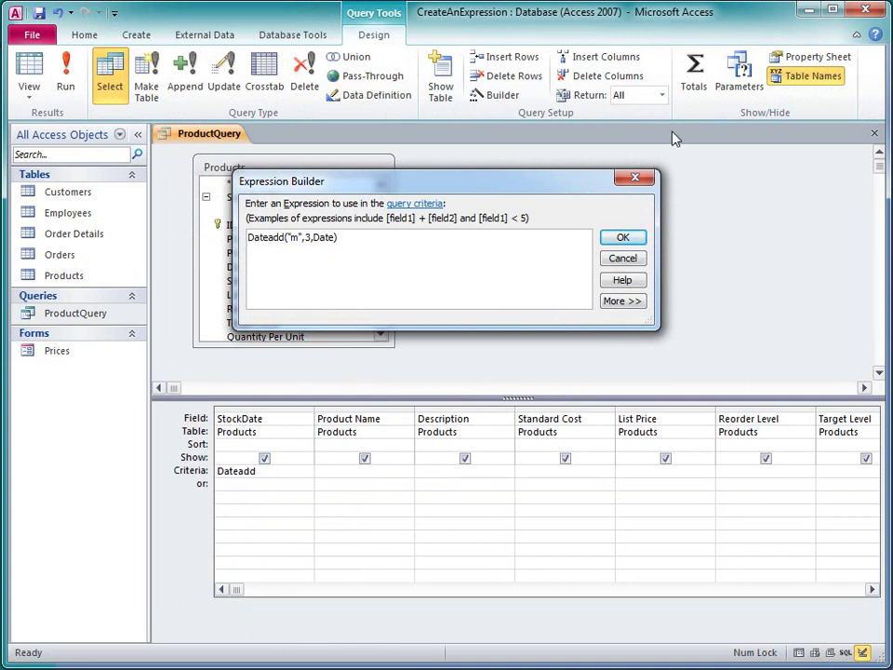
pyautogui.click(624, 239)
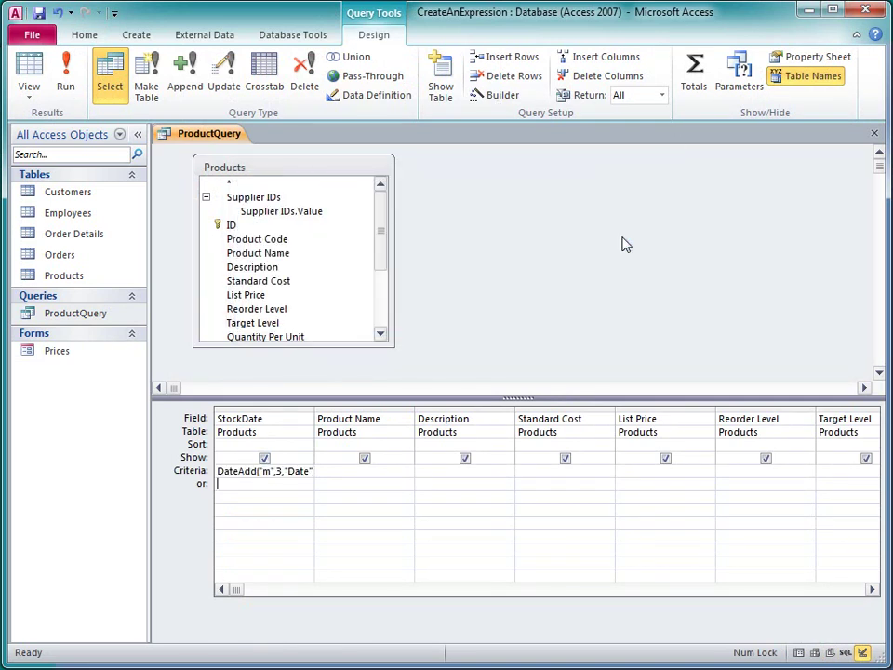